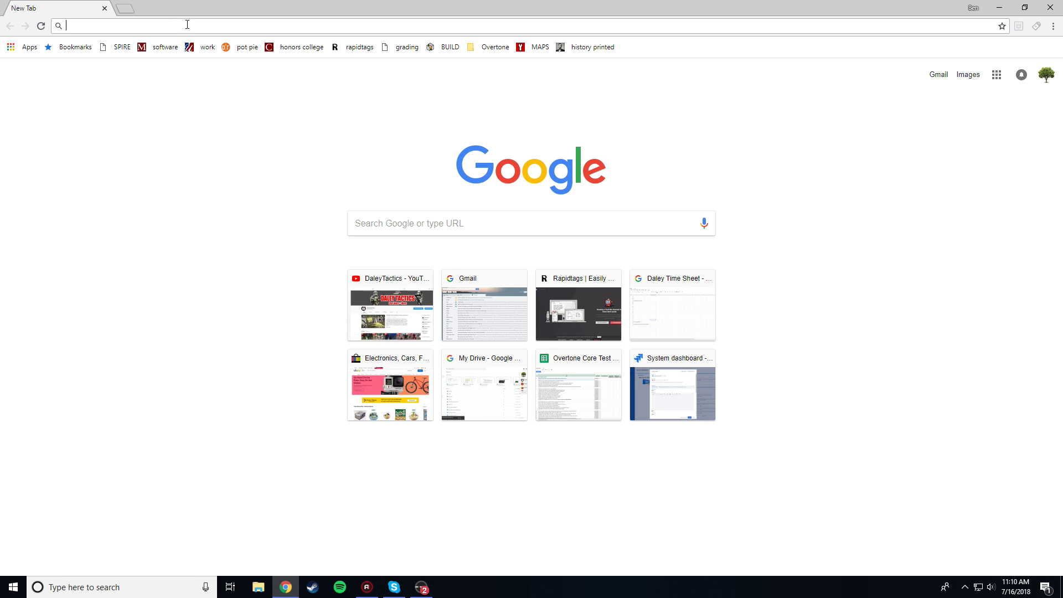
Search the web for "Men of war Star Wars Mod" and open Mod DB's Star Wars - Galaxy At War page.
{"action": "type", "text": "Men of war Star "}
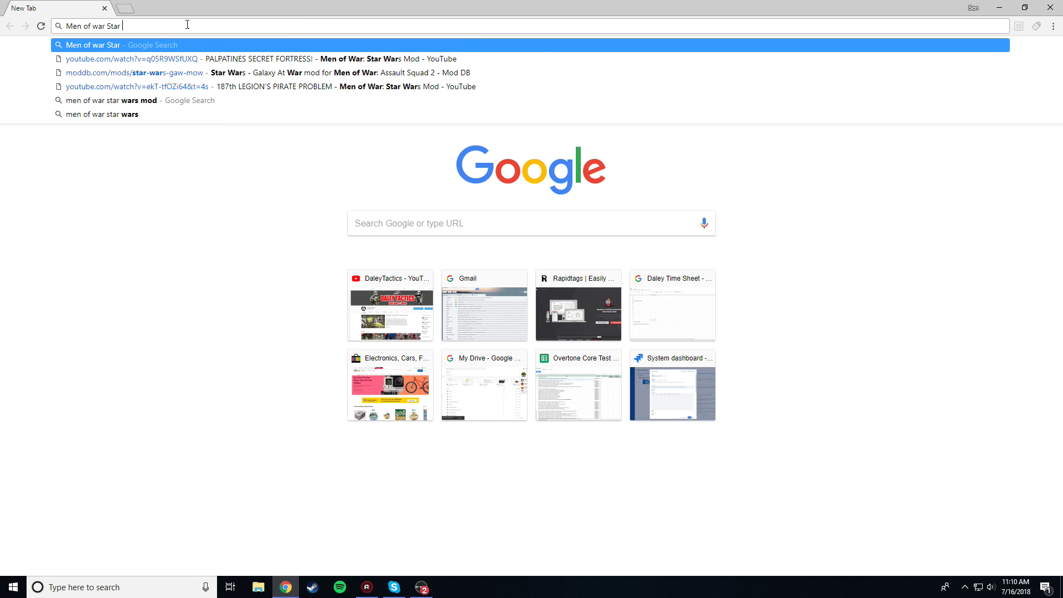
{"action": "type", "text": "Wars Mod"}
{"action": "key", "text": "Return"}
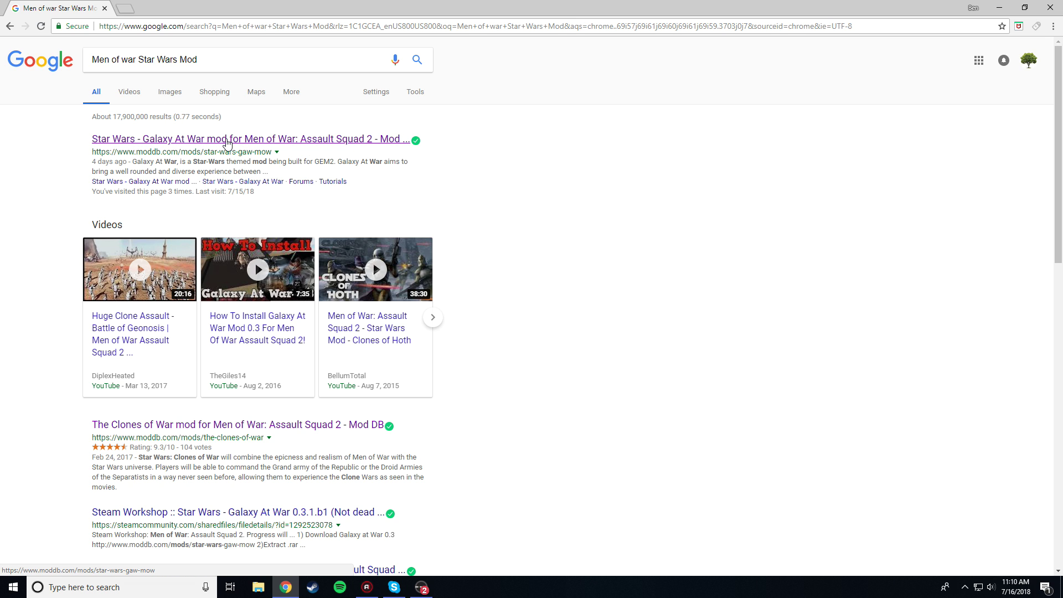
{"action": "left_click", "coordinate": [227, 142]}
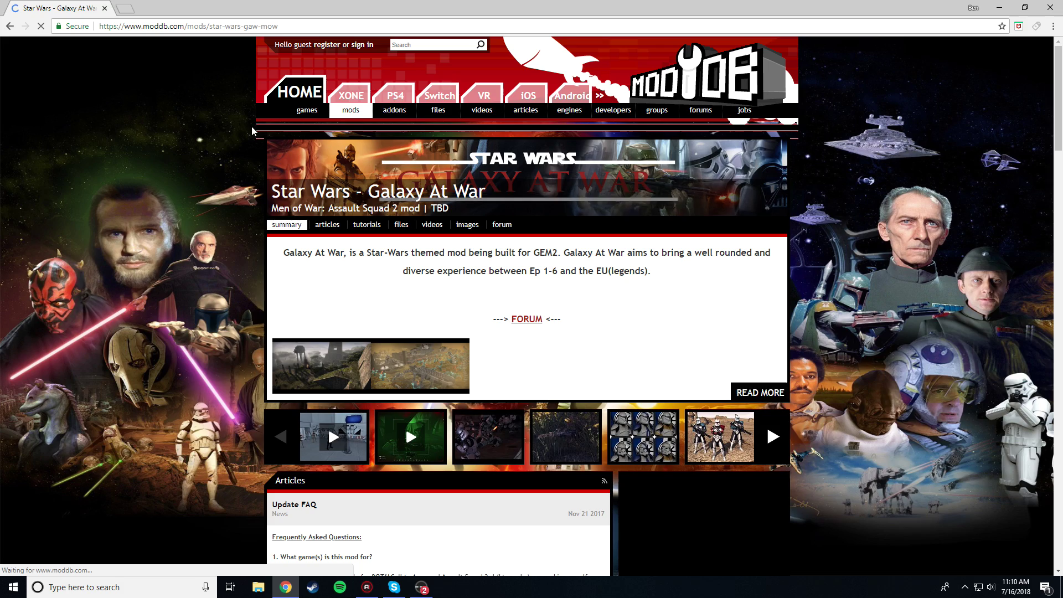
Open the download page of the "AS2 V3.260.0 - Star Wars - Galaxy At War 0.3" file from the mod's file list.
{"action": "scroll", "coordinate": [304, 201], "scroll_direction": "down", "scroll_amount": 4}
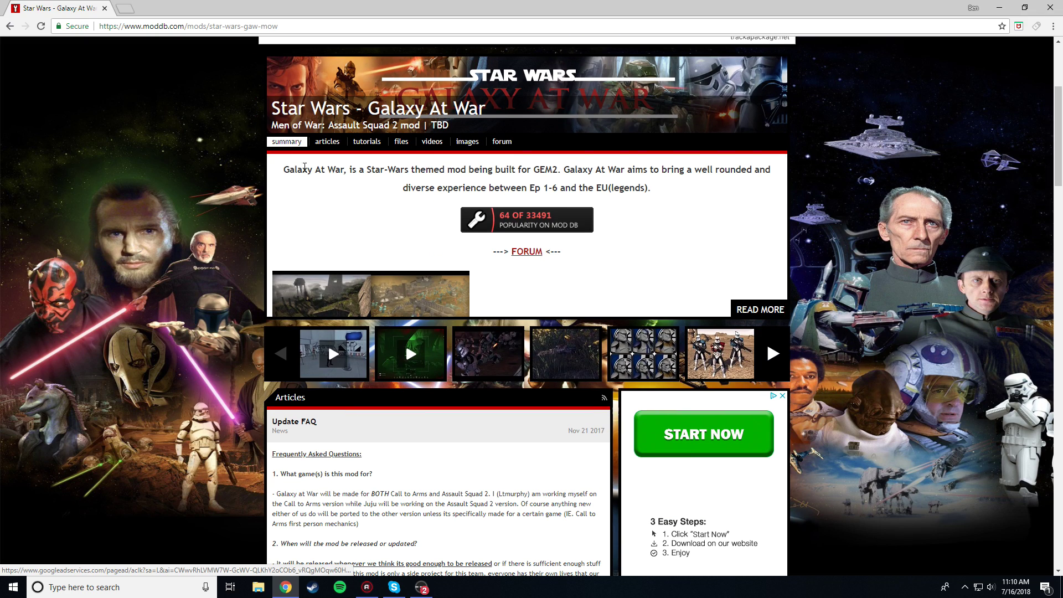
{"action": "scroll", "coordinate": [538, 226], "scroll_direction": "up", "scroll_amount": 2}
{"action": "scroll", "coordinate": [538, 227], "scroll_direction": "down", "scroll_amount": 15}
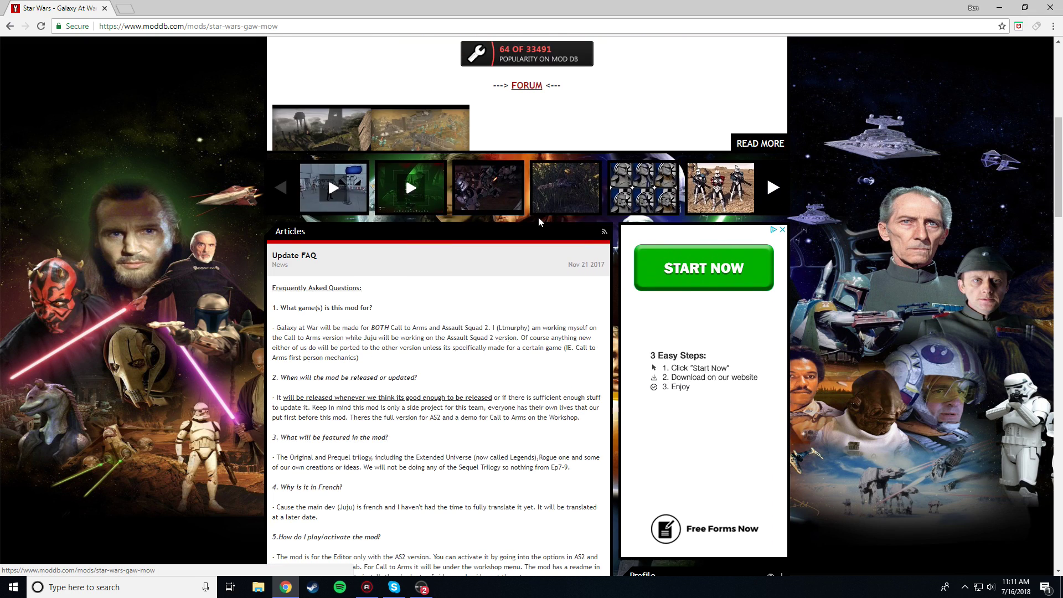
{"action": "scroll", "coordinate": [540, 221], "scroll_direction": "down", "scroll_amount": 6}
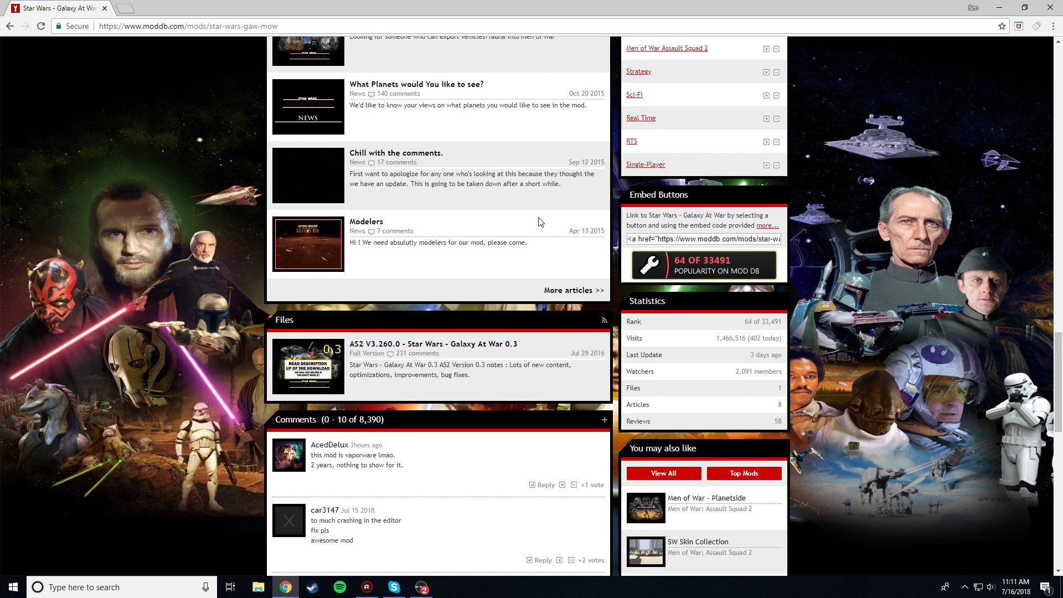
{"action": "double_click", "coordinate": [284, 319]}
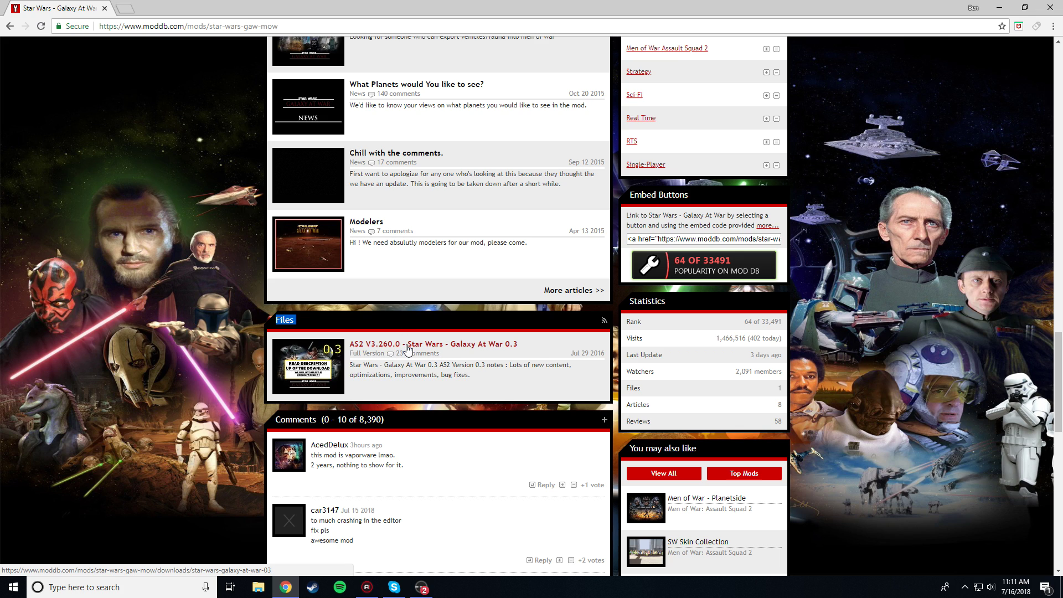
{"action": "left_click", "coordinate": [511, 351]}
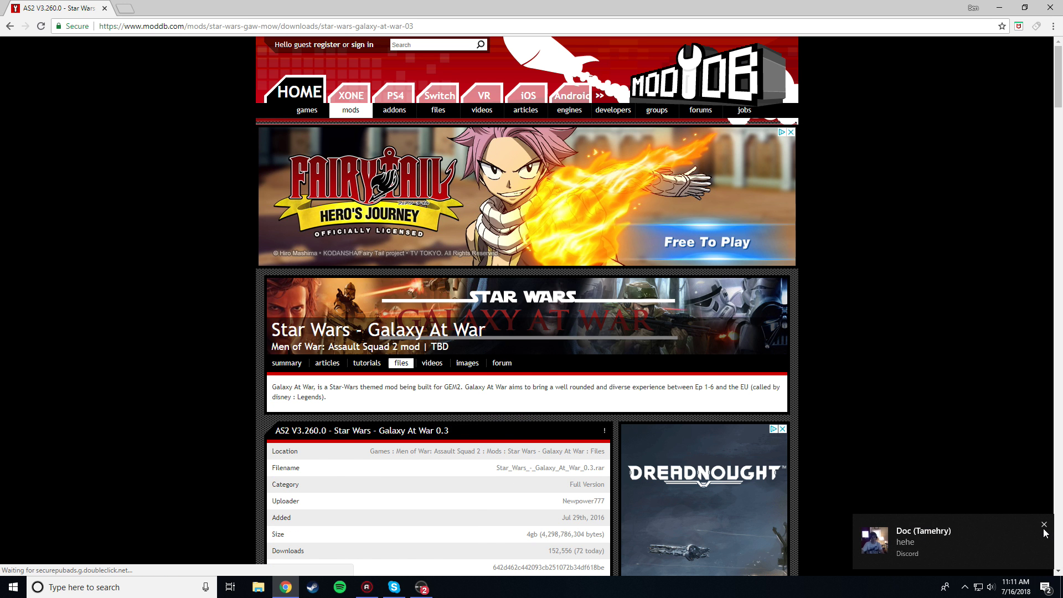
Start downloading Star_Wars_-_Galaxy_At_War_0.3.rar from its file page and close the download popup.
{"action": "left_click", "coordinate": [1043, 526]}
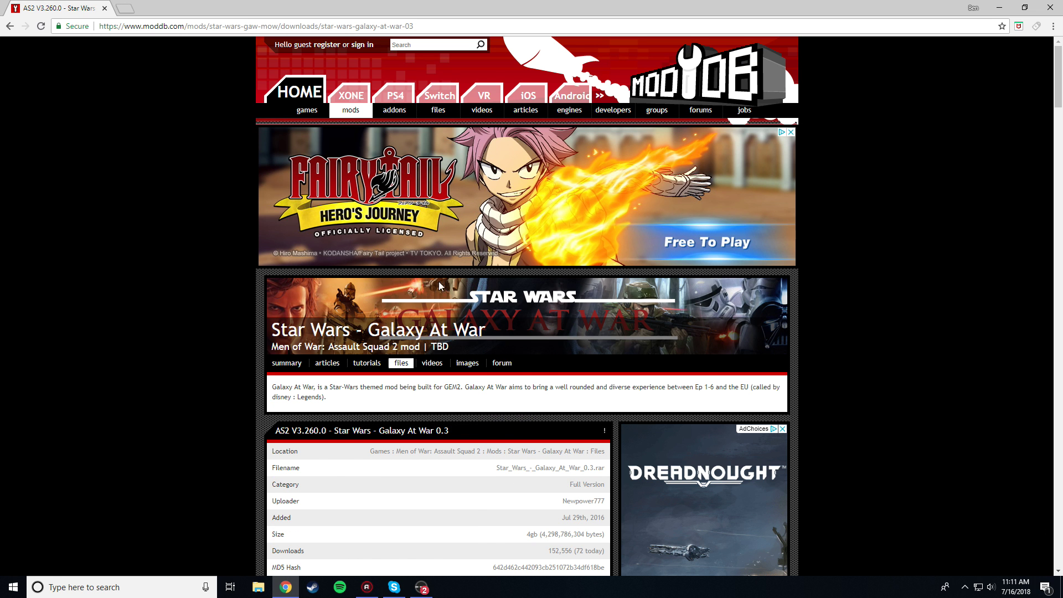
{"action": "scroll", "coordinate": [546, 271], "scroll_direction": "down", "scroll_amount": 2}
{"action": "scroll", "coordinate": [437, 275], "scroll_direction": "up", "scroll_amount": 1}
{"action": "scroll", "coordinate": [437, 275], "scroll_direction": "down", "scroll_amount": 3}
{"action": "left_click", "coordinate": [443, 408]}
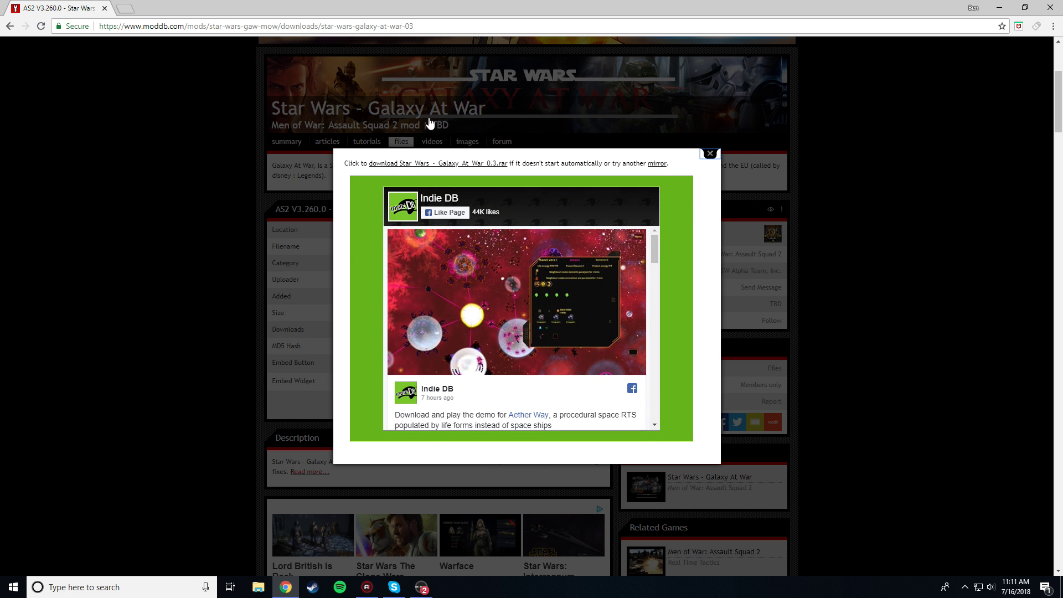
{"action": "left_click", "coordinate": [394, 163]}
{"action": "left_click", "coordinate": [709, 141]}
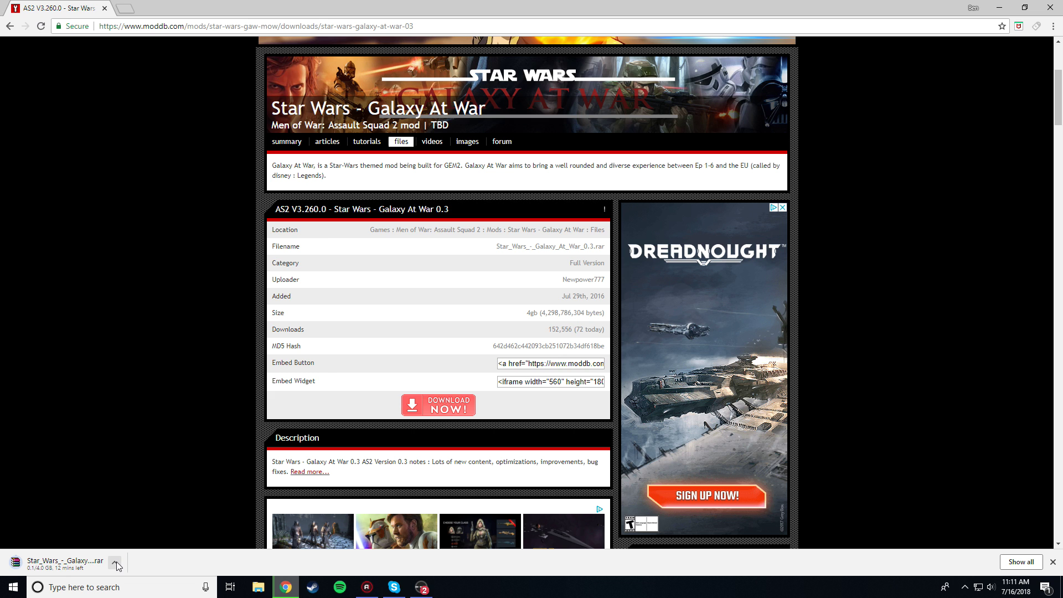
Cancel the running download of the mod archive and minimize the browser.
{"action": "left_click", "coordinate": [116, 561]}
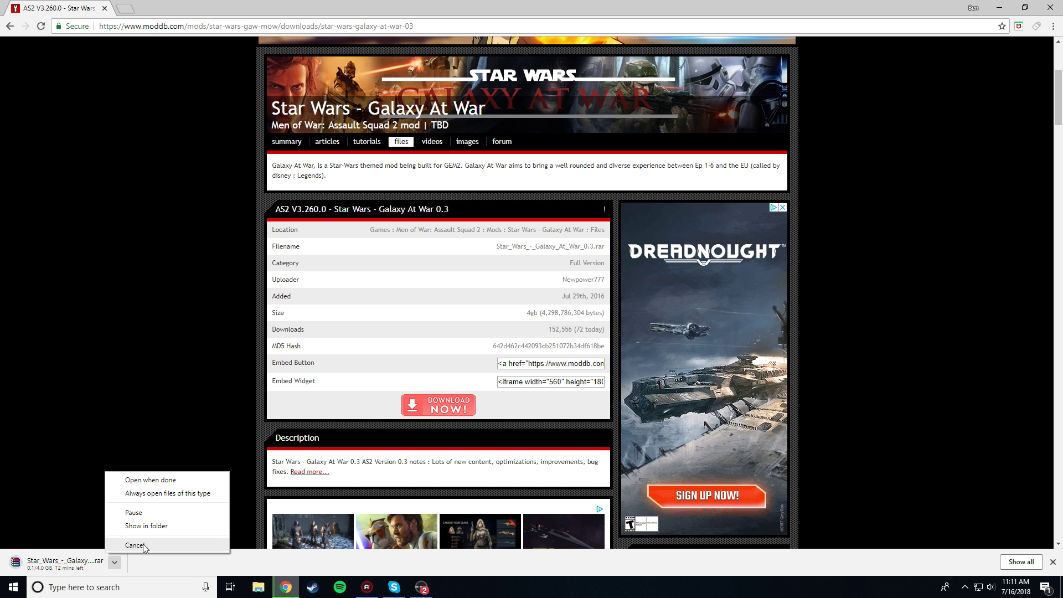
{"action": "left_click", "coordinate": [142, 544]}
{"action": "left_click", "coordinate": [285, 587]}
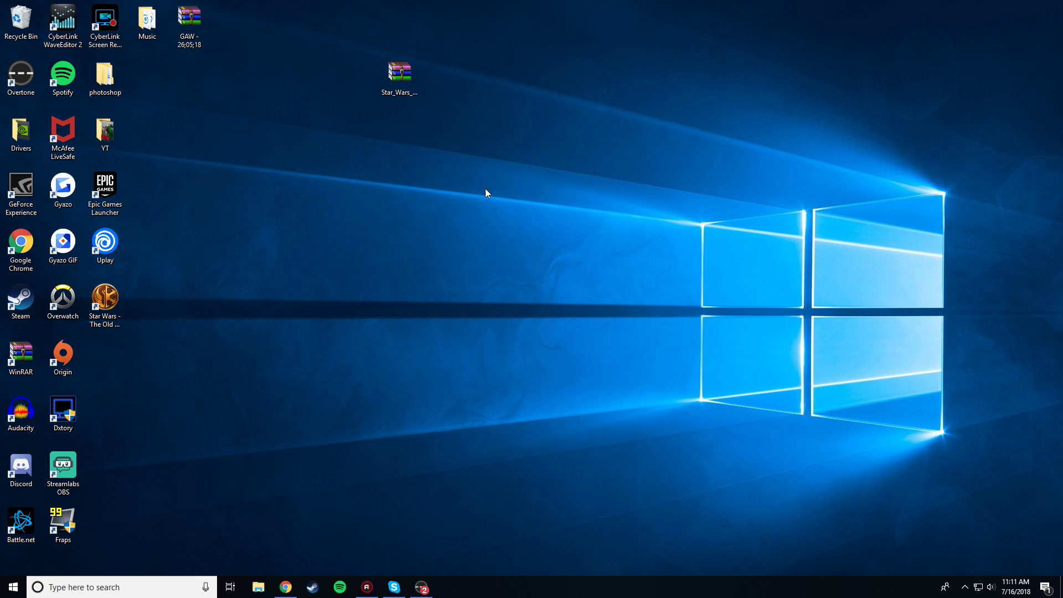
View the contents of the Star_Wars_-_Galaxy_At_War_0.3 archive on the desktop, close it, and move its icon toward the desktop's middle.
{"action": "left_click", "coordinate": [400, 74]}
{"action": "double_click", "coordinate": [397, 75]}
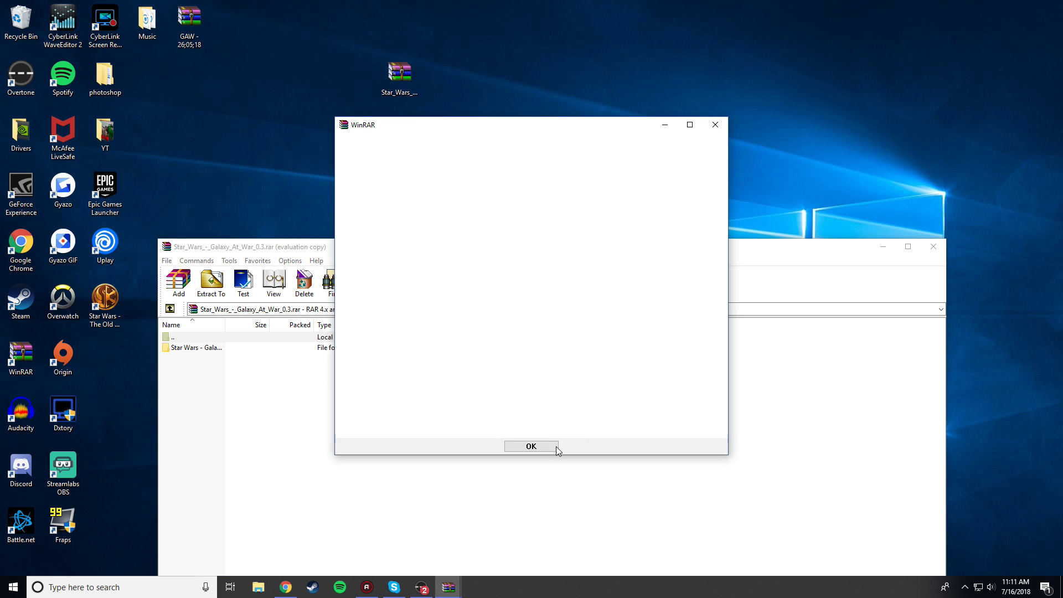
{"action": "left_click", "coordinate": [720, 129]}
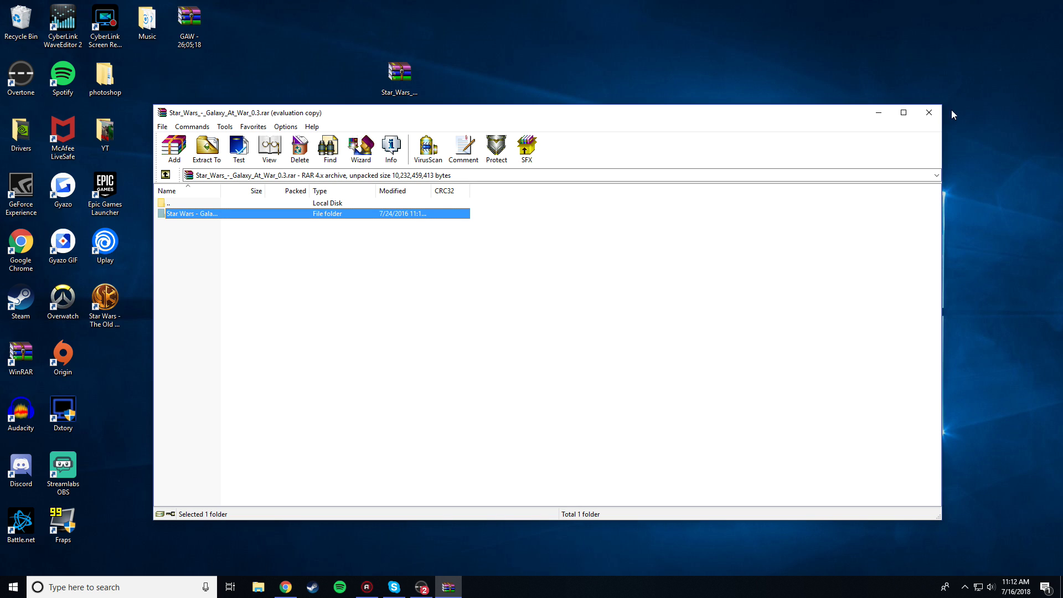
{"action": "left_click", "coordinate": [929, 113]}
{"action": "left_click_drag", "start_coordinate": [399, 75], "coordinate": [519, 250]}
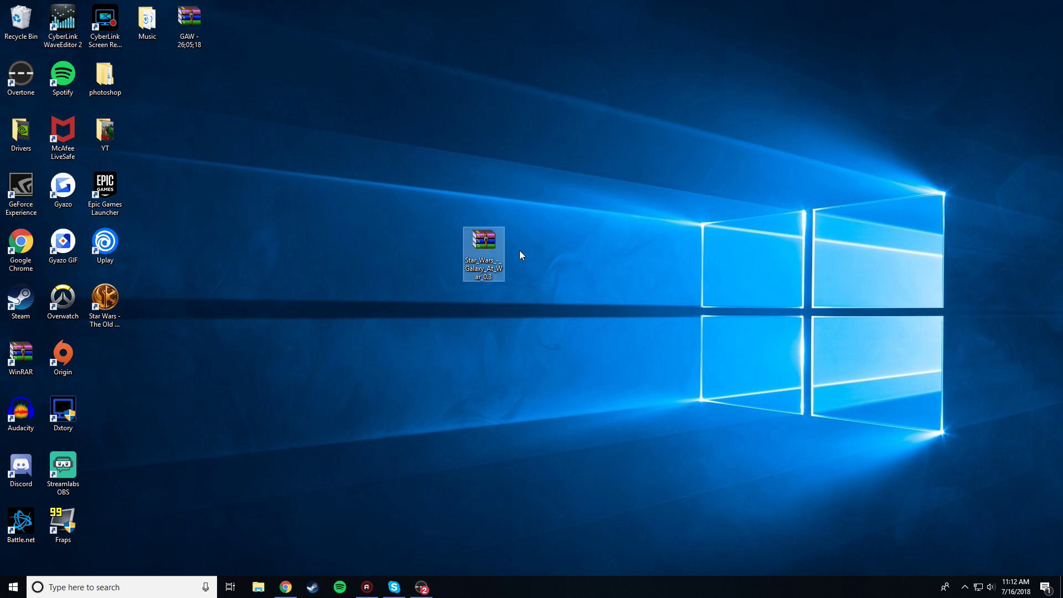
Browse in File Explorer to the Men of War Assault Squad 2 folder under Steam\steamapps\common on the 2 TB Storage (E:) drive.
{"action": "left_click", "coordinate": [257, 586]}
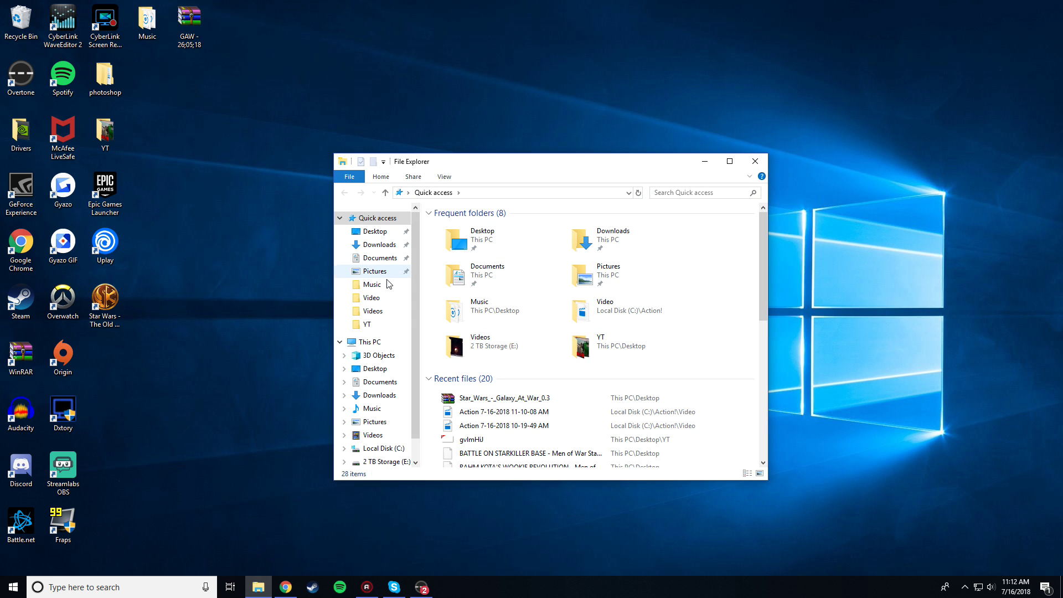
{"action": "left_click", "coordinate": [369, 342]}
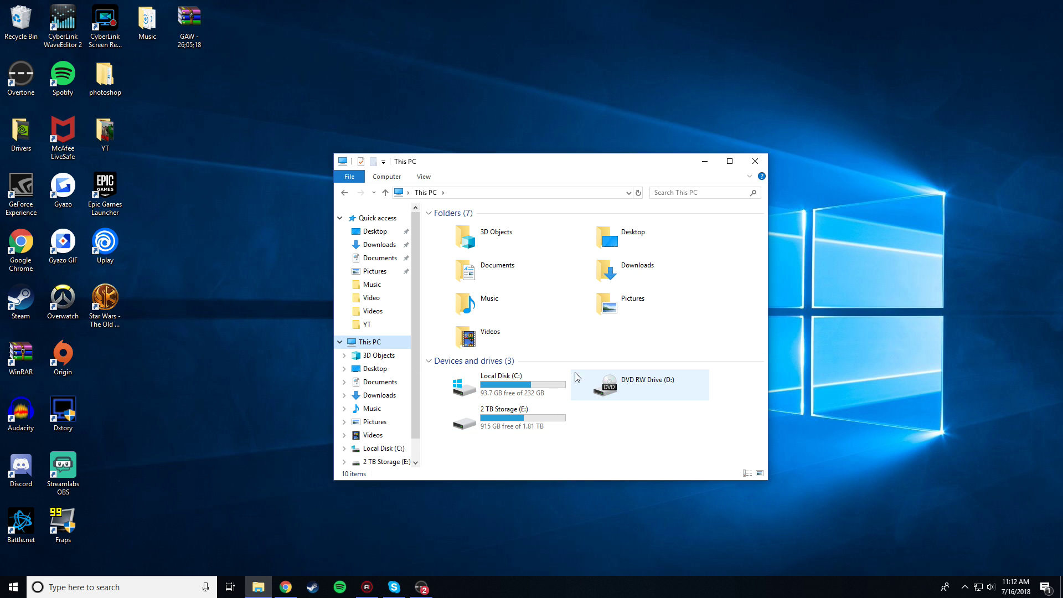
{"action": "left_click", "coordinate": [535, 409]}
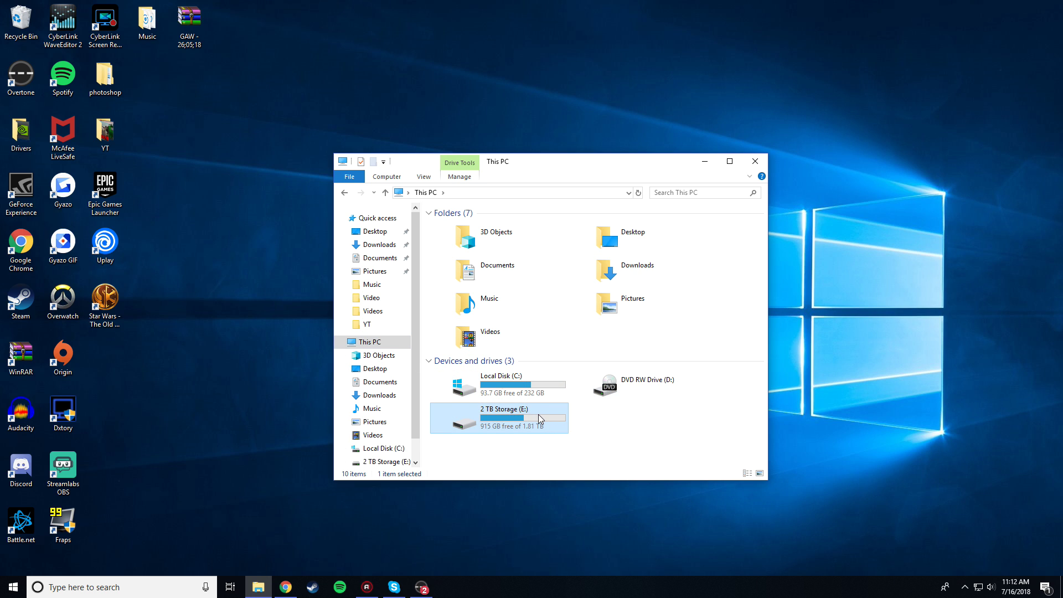
{"action": "mouse_move", "coordinate": [538, 415]}
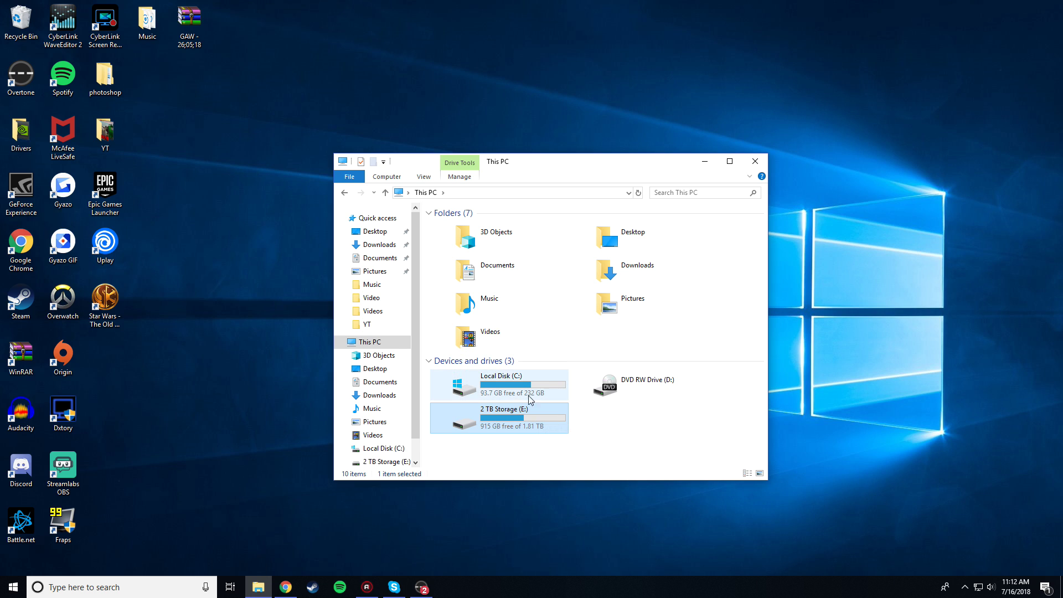
{"action": "double_click", "coordinate": [517, 427]}
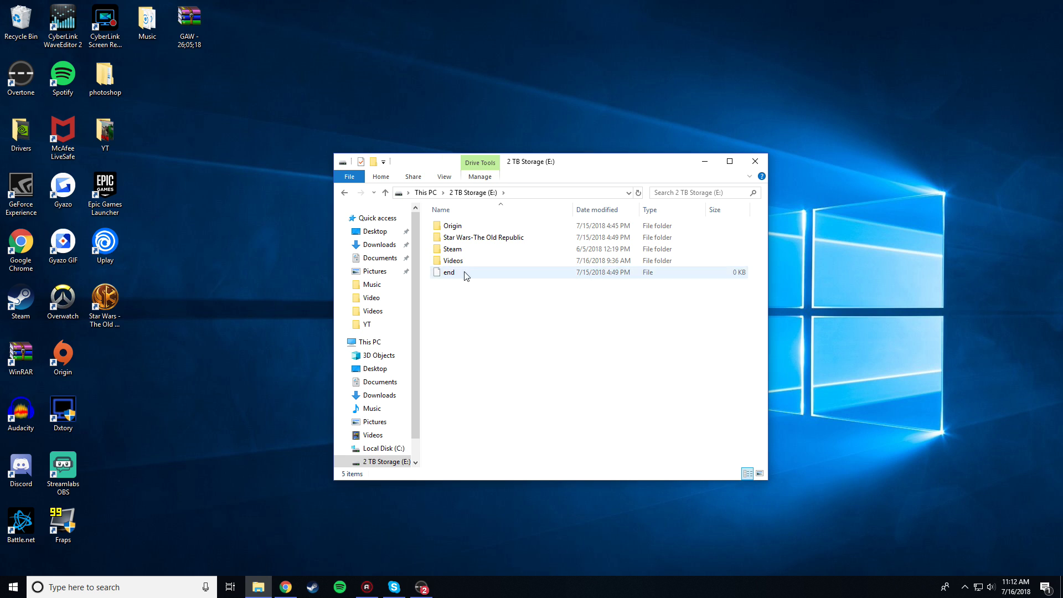
{"action": "double_click", "coordinate": [469, 253]}
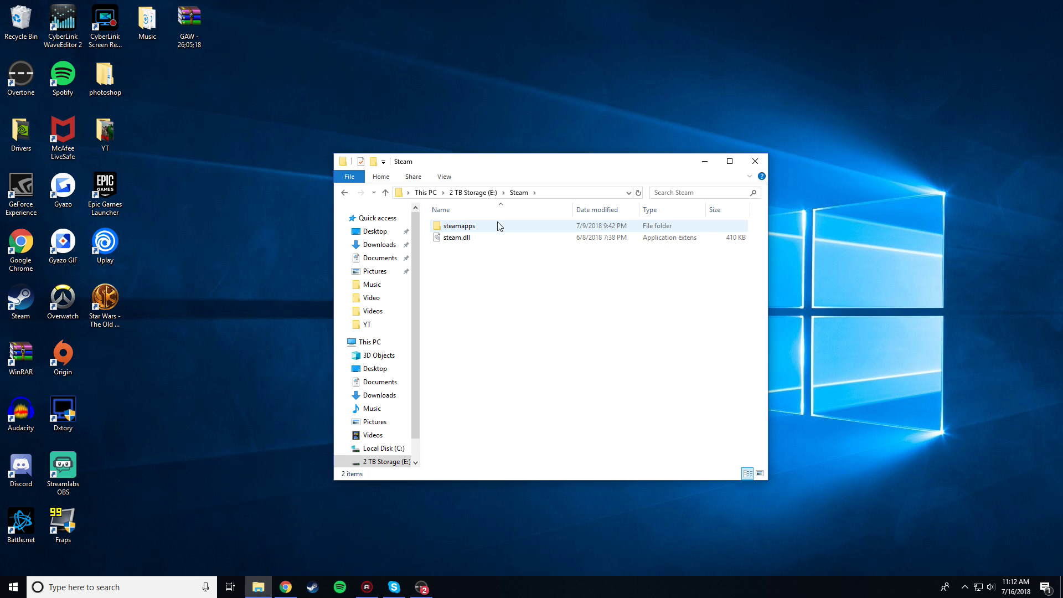
{"action": "double_click", "coordinate": [497, 227]}
{"action": "double_click", "coordinate": [462, 227]}
{"action": "double_click", "coordinate": [498, 295]}
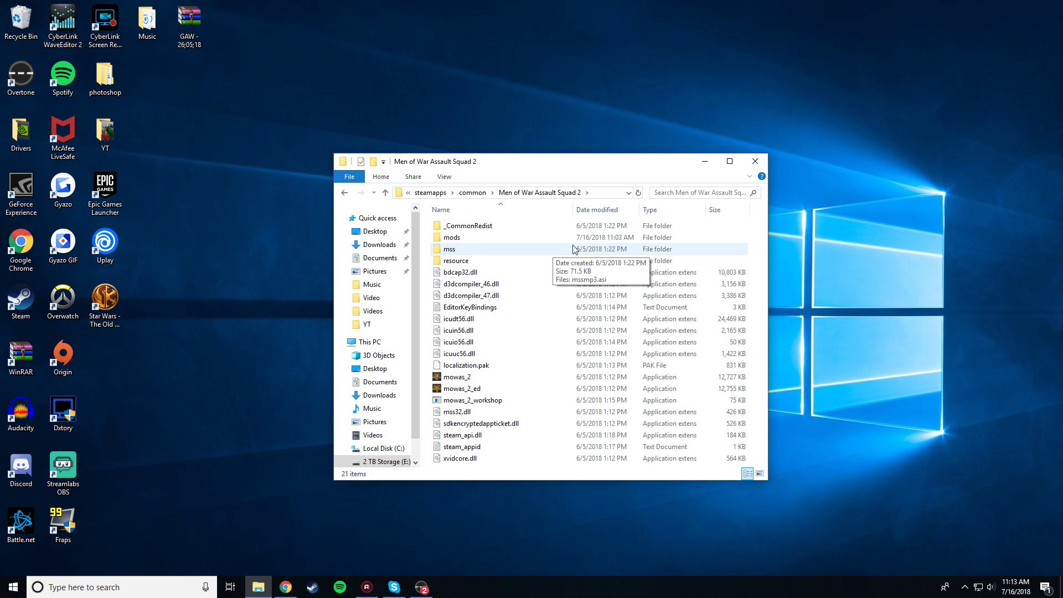
{"action": "right_click", "coordinate": [753, 247]}
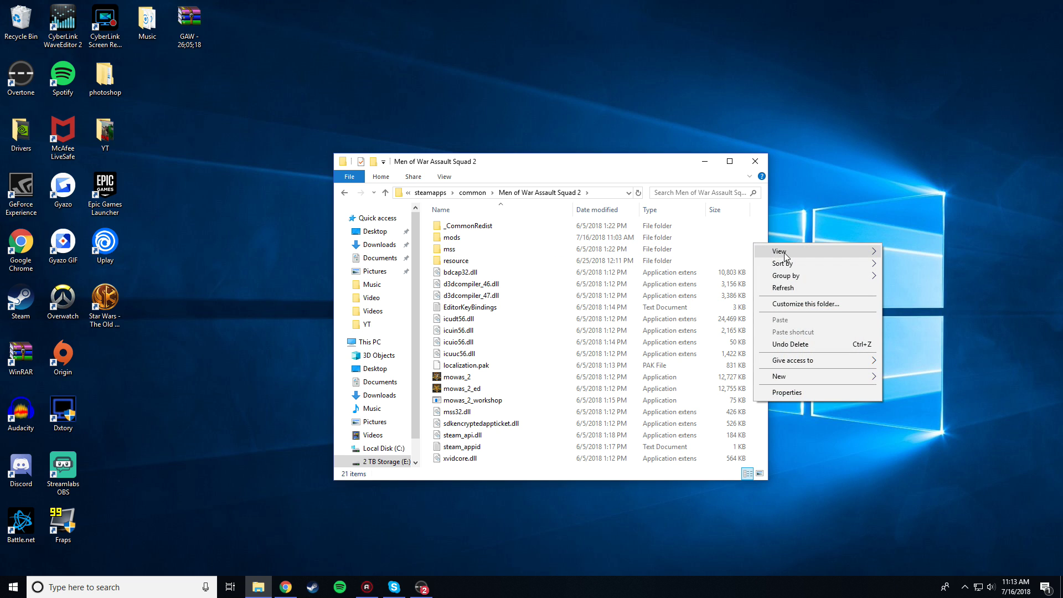
{"action": "mouse_move", "coordinate": [823, 277]}
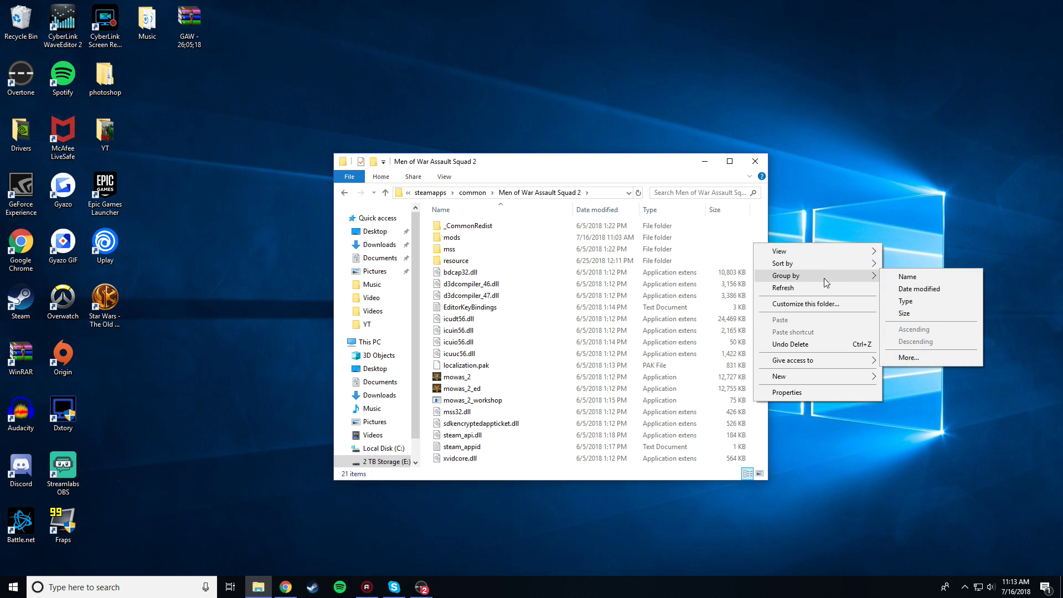
{"action": "right_click", "coordinate": [431, 251]}
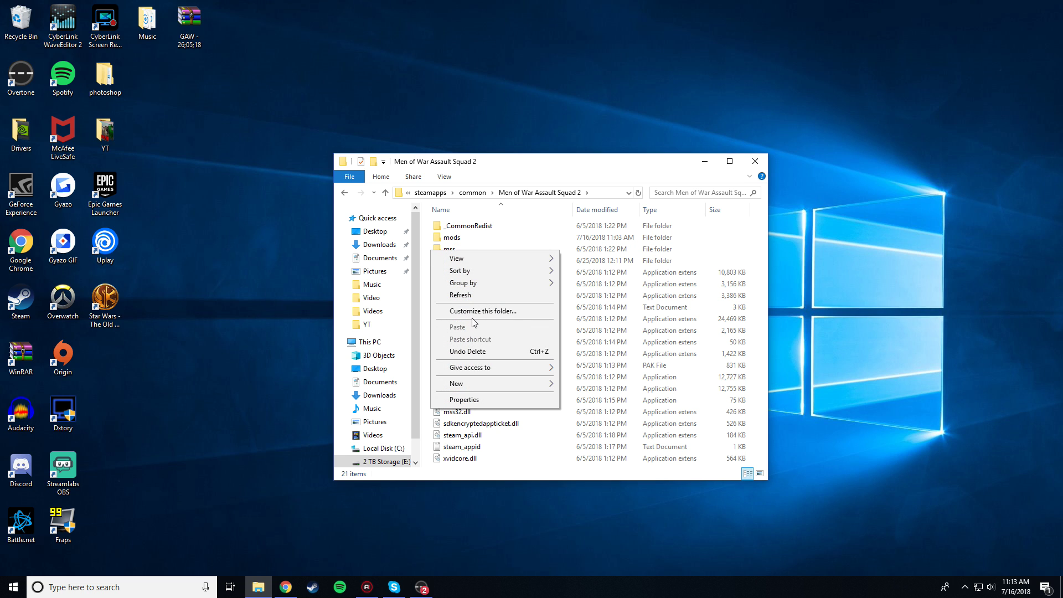
{"action": "right_click", "coordinate": [577, 238]}
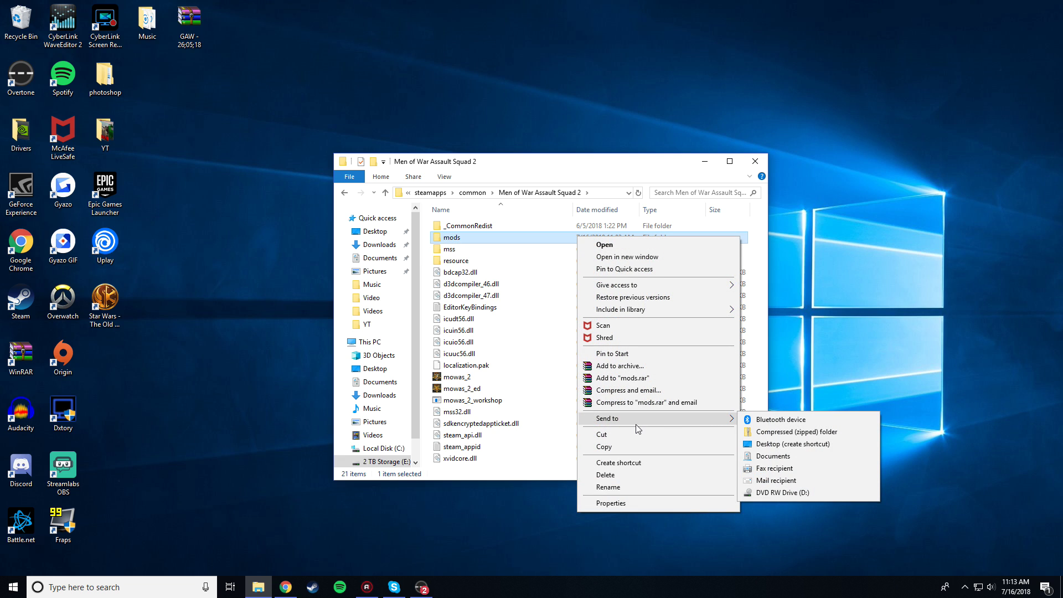
{"action": "left_click", "coordinate": [427, 239]}
{"action": "right_click", "coordinate": [428, 251]}
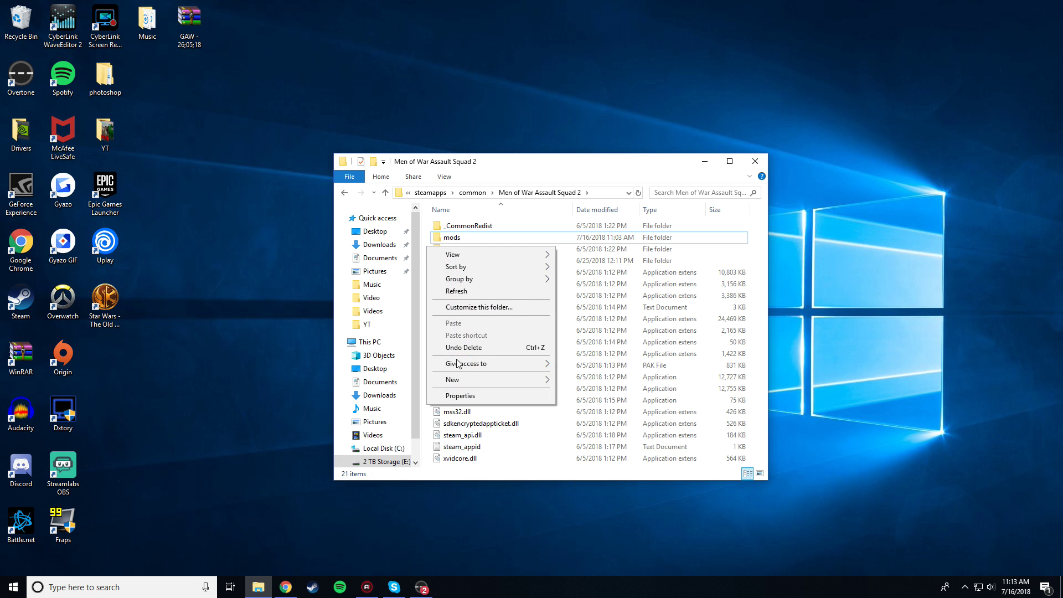
{"action": "mouse_move", "coordinate": [466, 379]}
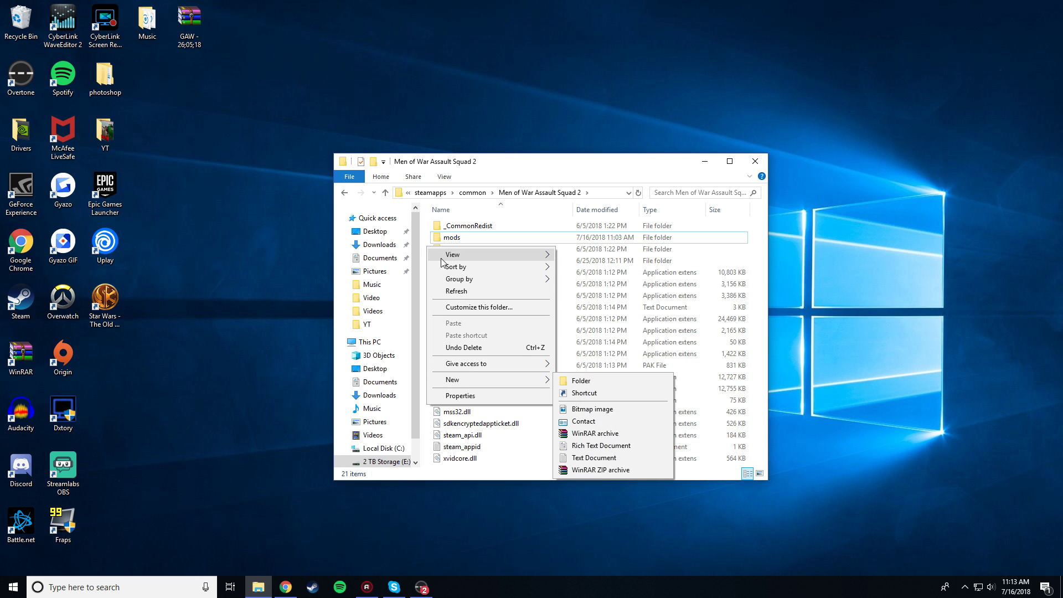
{"action": "left_click", "coordinate": [424, 239]}
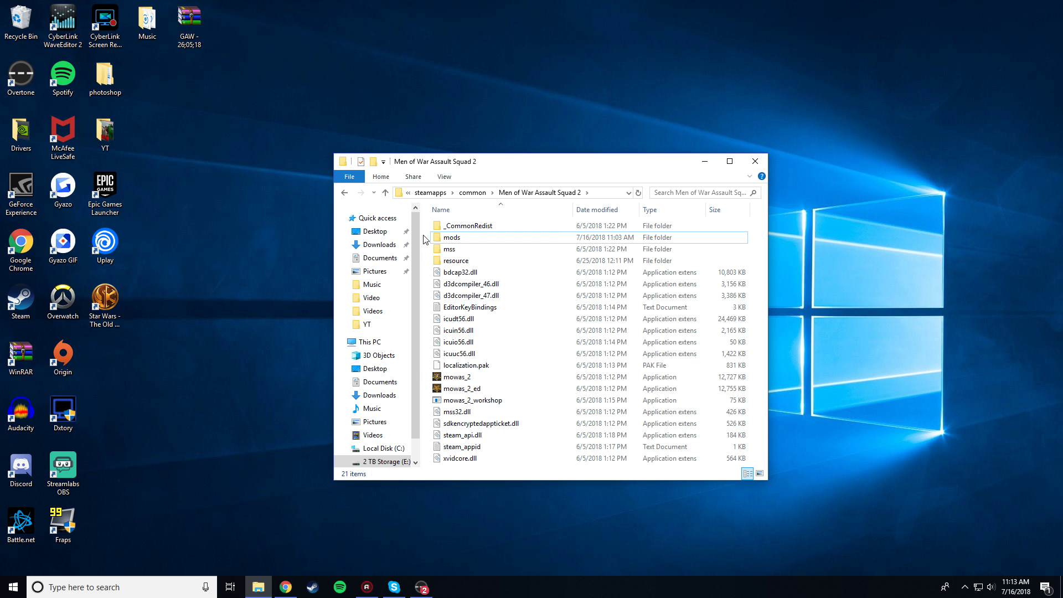
Open the game's mods folder and look through the mod folders it contains.
{"action": "double_click", "coordinate": [471, 241]}
{"action": "scroll", "coordinate": [490, 340], "scroll_direction": "down", "scroll_amount": 11}
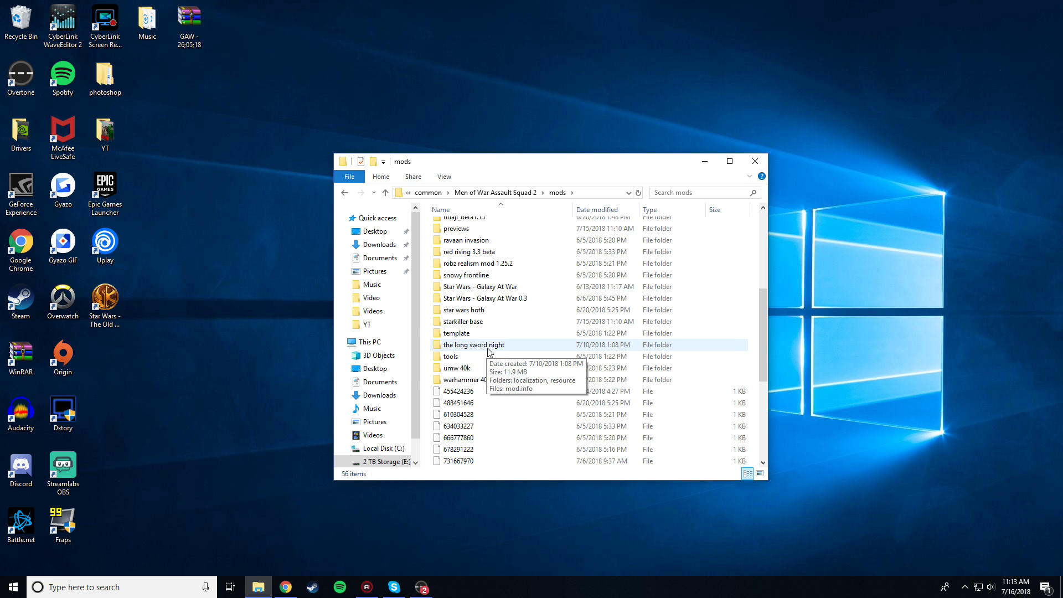
{"action": "scroll", "coordinate": [494, 353], "scroll_direction": "up", "scroll_amount": 6}
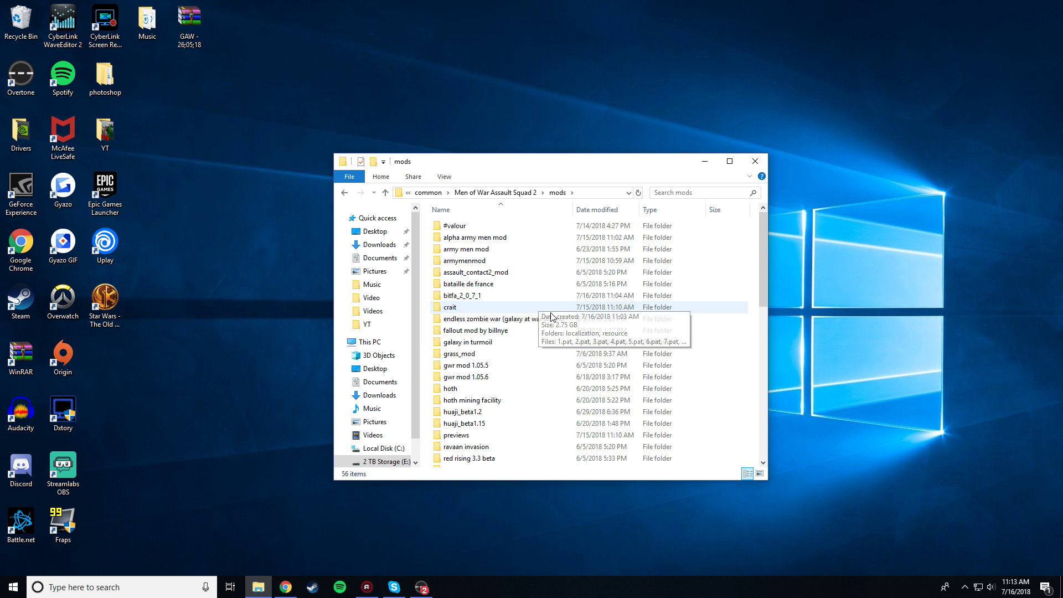
Move the mods window clear of the desktop archive, open Star_Wars_-_Galaxy_At_War_0.3 in WinRAR, and dismiss its popup.
{"action": "left_click_drag", "start_coordinate": [553, 163], "coordinate": [774, 161]}
{"action": "left_click_drag", "start_coordinate": [485, 249], "coordinate": [386, 262]}
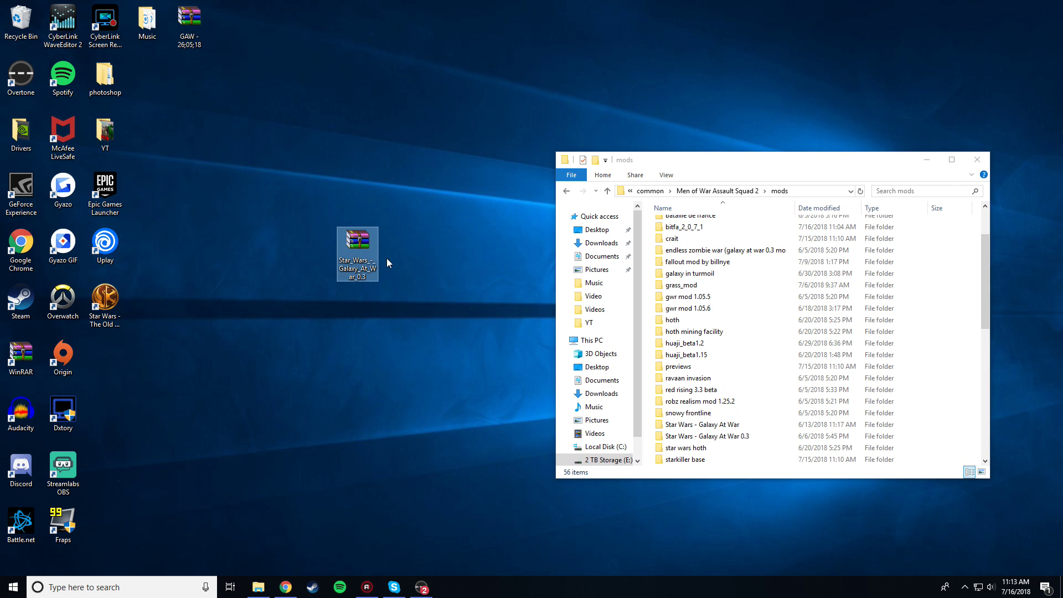
{"action": "double_click", "coordinate": [352, 252]}
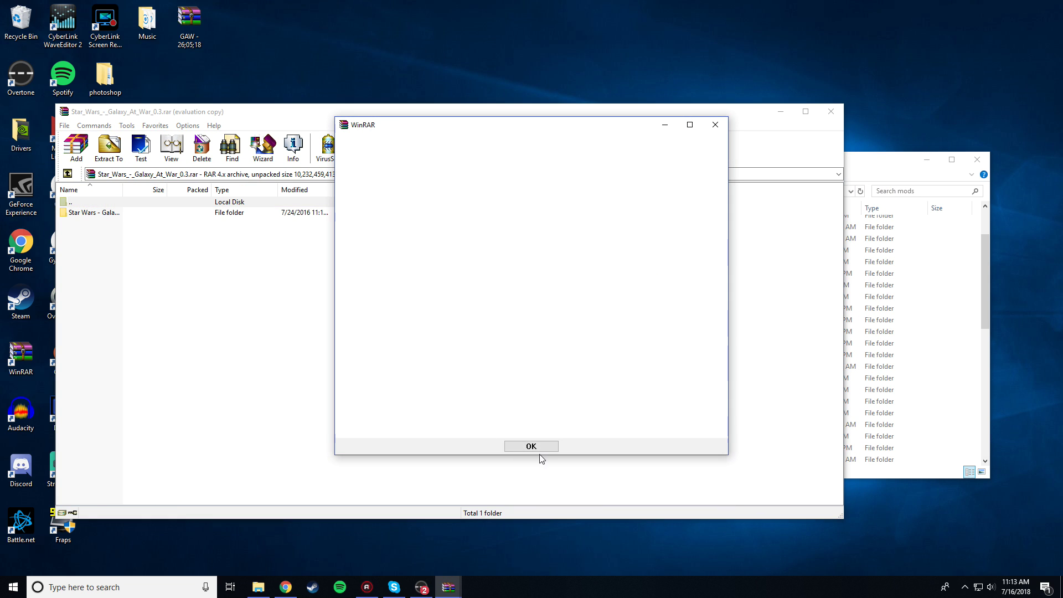
{"action": "left_click", "coordinate": [717, 131]}
{"action": "left_click", "coordinate": [616, 260]}
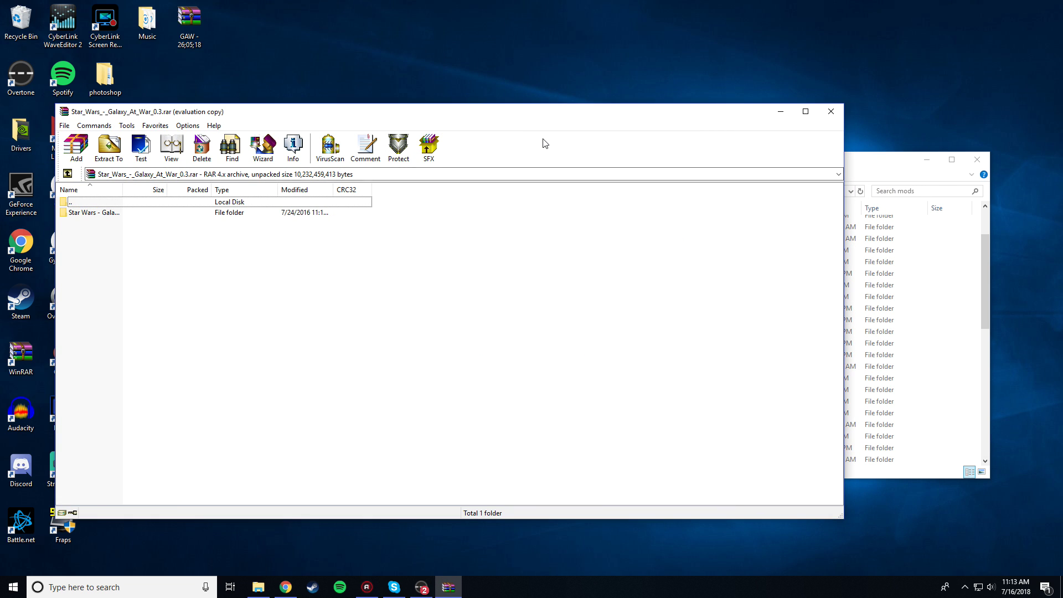
Bring the mods folder beside the archive and try to copy the Star Wars - Galaxy At War 0.3 folder into it.
{"action": "left_click_drag", "start_coordinate": [860, 162], "coordinate": [854, 175]}
{"action": "left_click", "coordinate": [263, 264]}
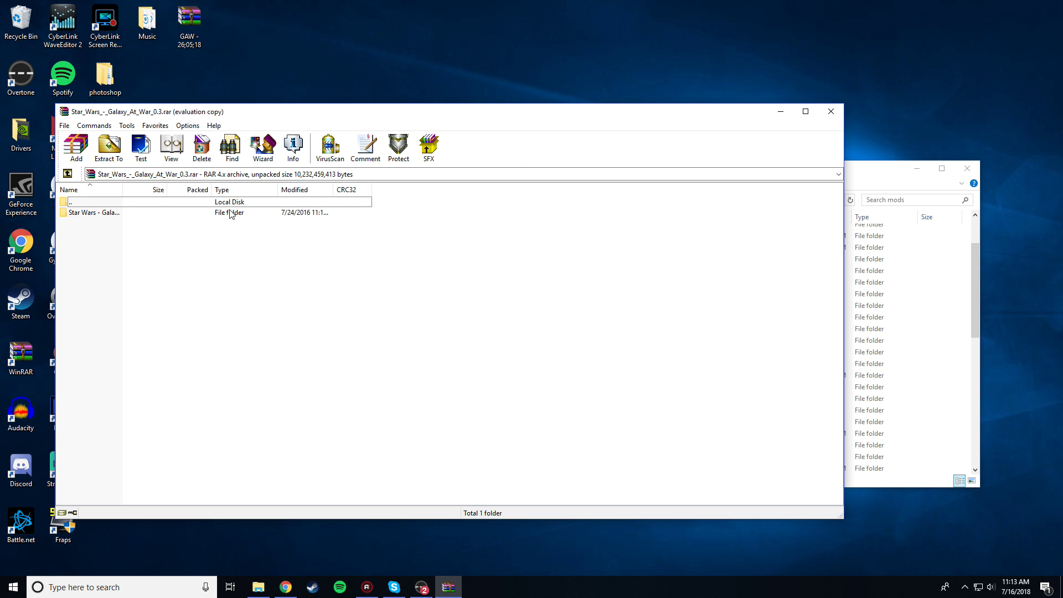
{"action": "left_click", "coordinate": [153, 210]}
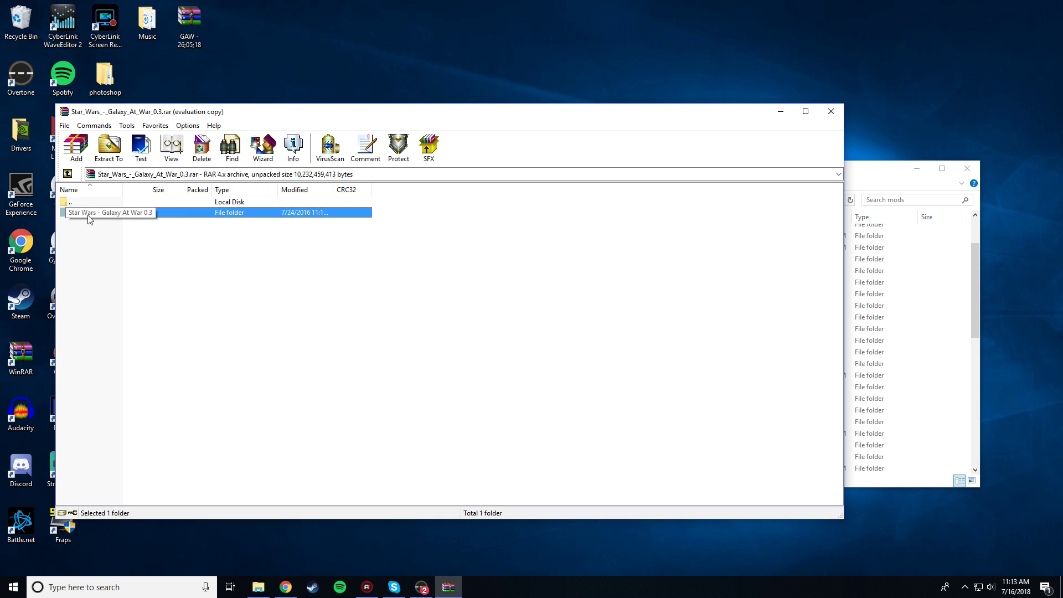
{"action": "left_click", "coordinate": [855, 168]}
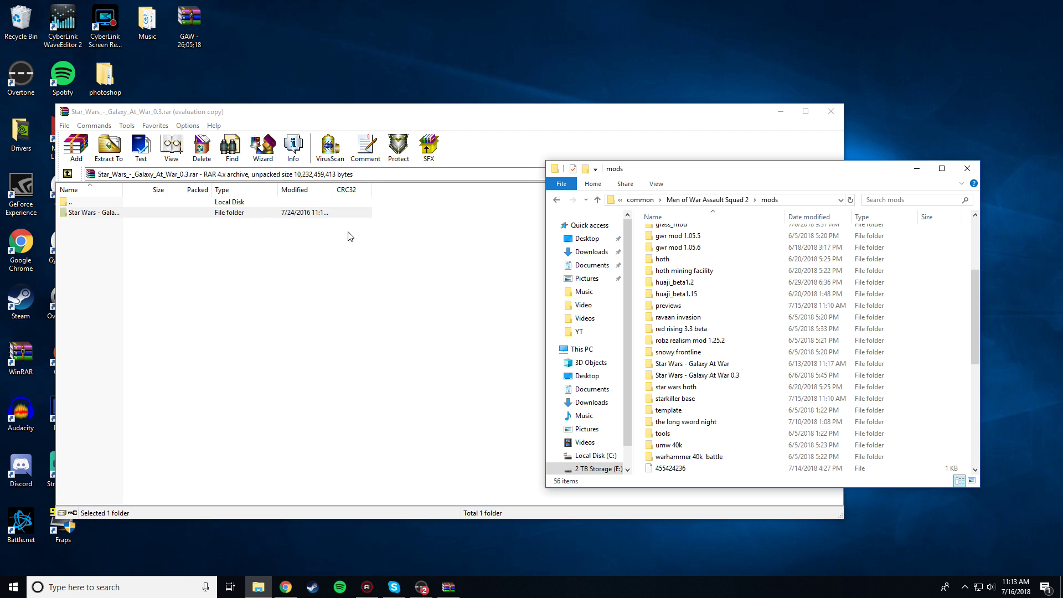
{"action": "left_click_drag", "start_coordinate": [256, 217], "coordinate": [652, 275]}
{"action": "left_click", "coordinate": [873, 176]}
Look through the mod folders once more, and close the mods window and the WinRAR archive.
{"action": "left_click_drag", "start_coordinate": [777, 168], "coordinate": [643, 141]}
{"action": "scroll", "coordinate": [654, 259], "scroll_direction": "down", "scroll_amount": 5}
{"action": "scroll", "coordinate": [642, 266], "scroll_direction": "up", "scroll_amount": 5}
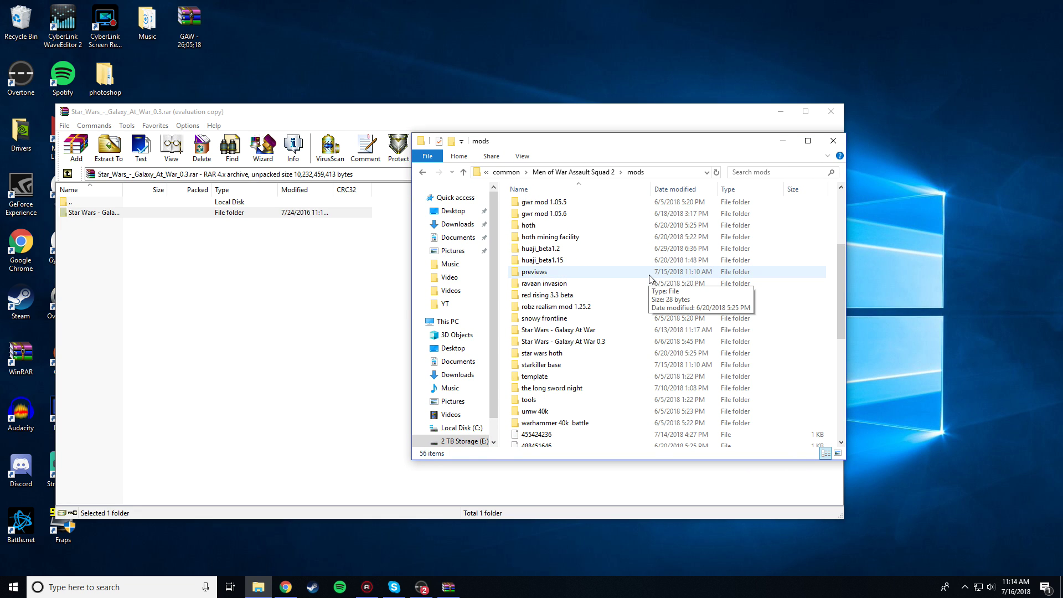
{"action": "scroll", "coordinate": [620, 223], "scroll_direction": "up", "scroll_amount": 3}
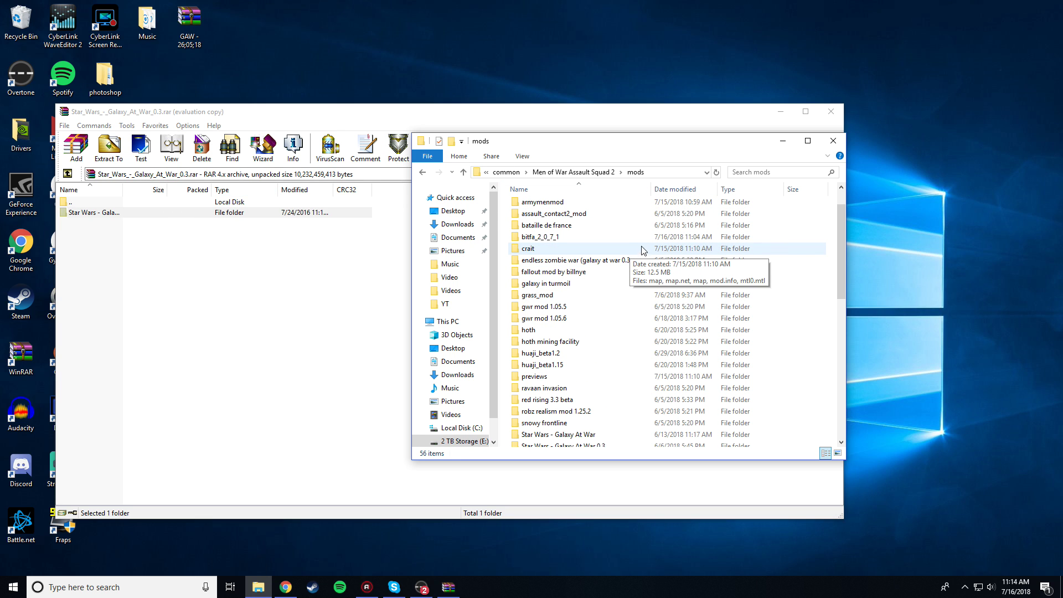
{"action": "left_click", "coordinate": [833, 141]}
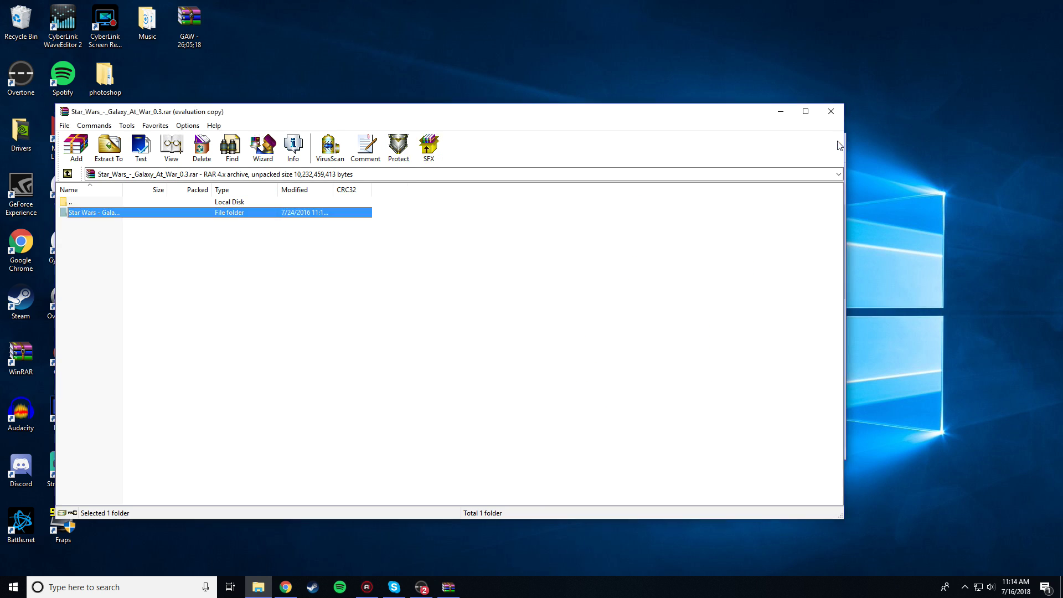
{"action": "left_click", "coordinate": [837, 114]}
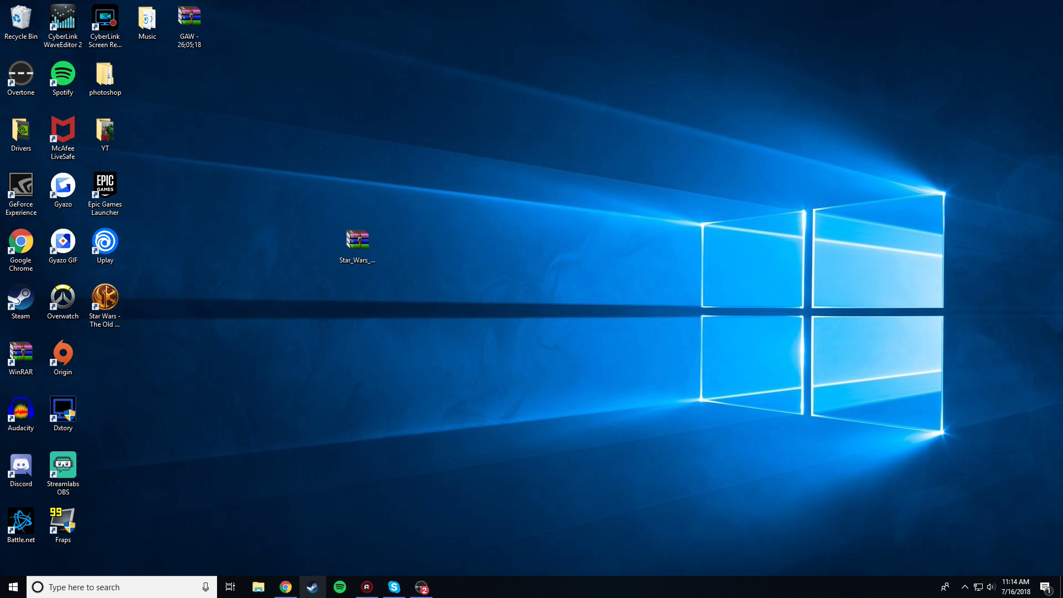
Switch to Steam and launch Men of War: Assault Squad 2 from the installed games in the library.
{"action": "left_click", "coordinate": [312, 586]}
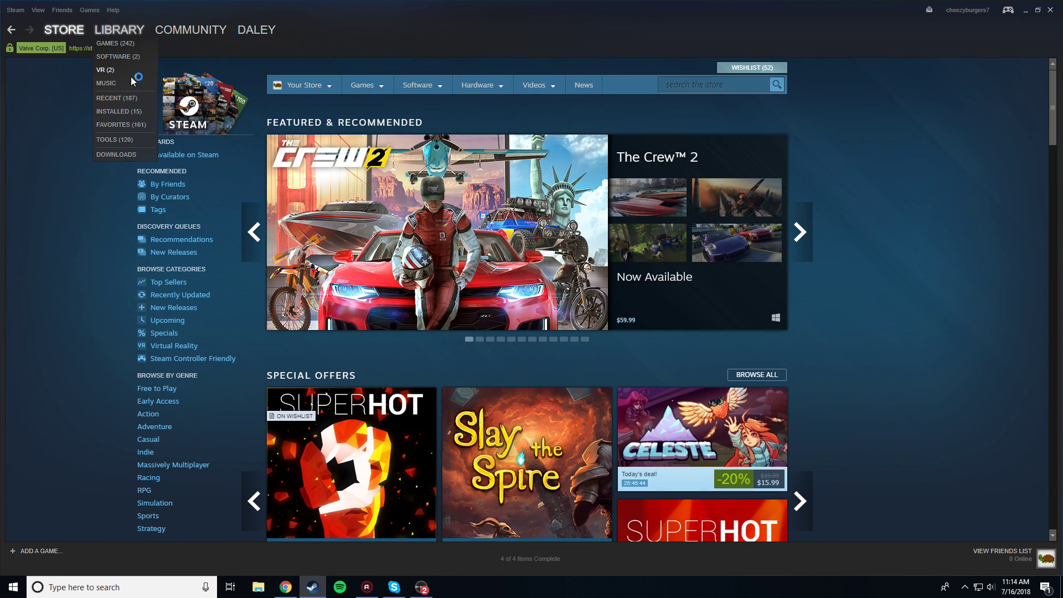
{"action": "left_click", "coordinate": [131, 120]}
{"action": "left_click", "coordinate": [135, 48]}
{"action": "left_click", "coordinate": [128, 111]}
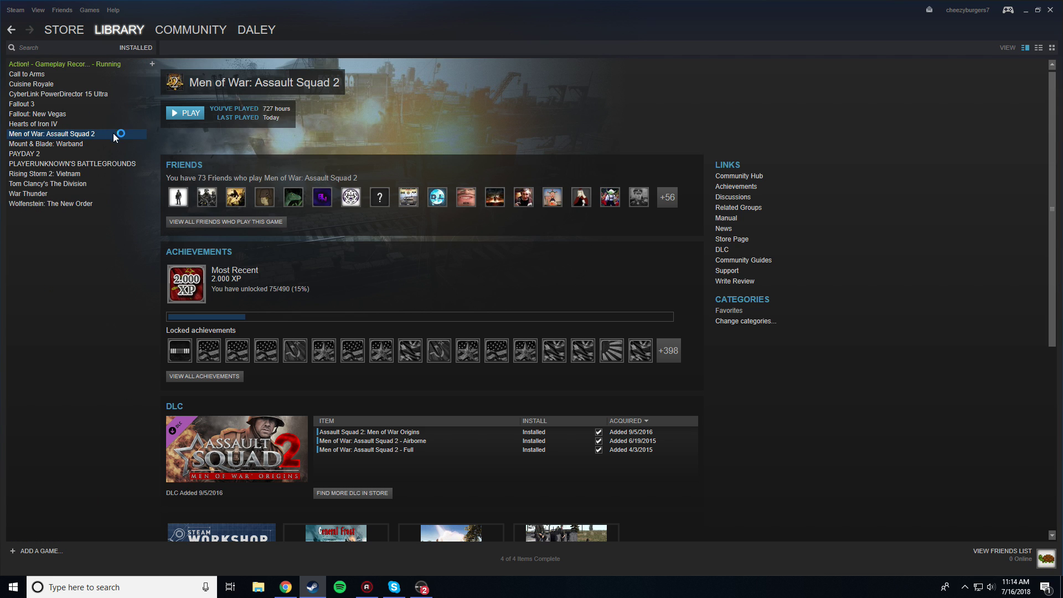
{"action": "left_click", "coordinate": [176, 113]}
{"action": "left_click", "coordinate": [547, 342]}
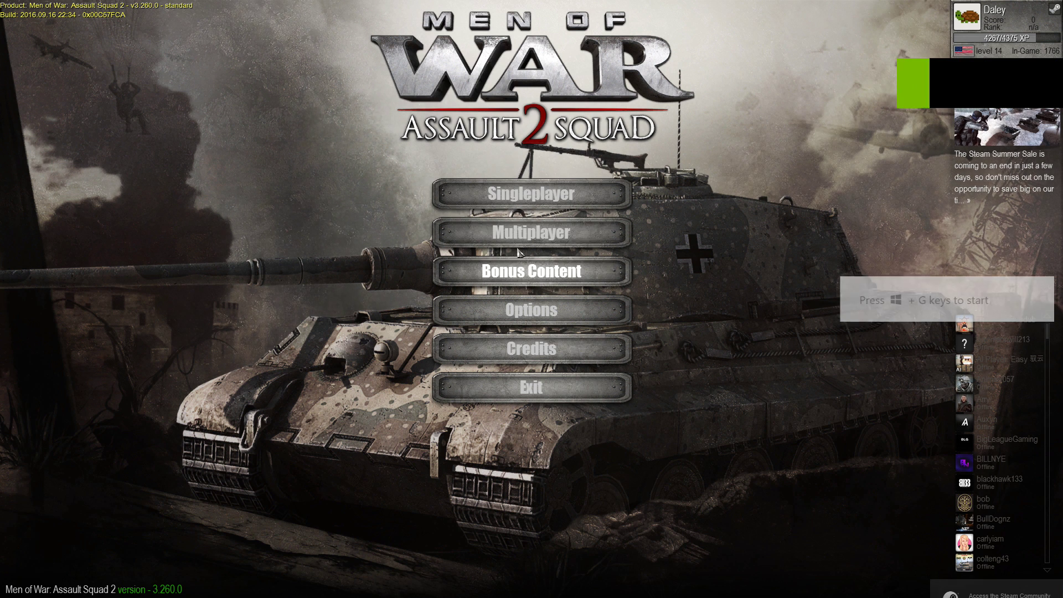
Open the game's options, glance over the video settings, and bring up the list of mods.
{"action": "left_click", "coordinate": [525, 311]}
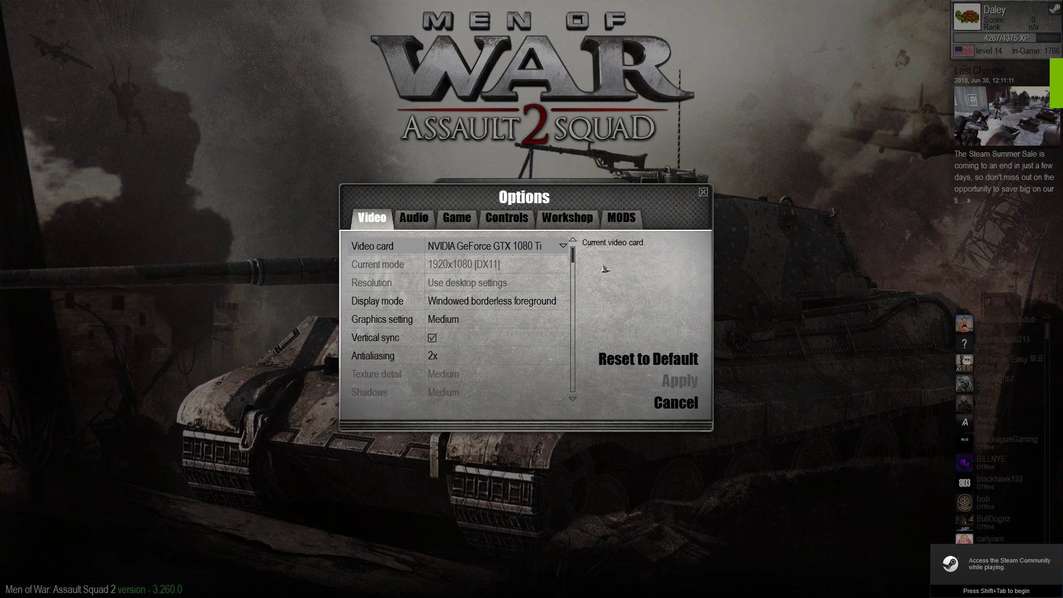
{"action": "scroll", "coordinate": [539, 299], "scroll_direction": "down", "scroll_amount": 2}
{"action": "scroll", "coordinate": [540, 302], "scroll_direction": "down", "scroll_amount": 2}
{"action": "scroll", "coordinate": [541, 304], "scroll_direction": "up", "scroll_amount": 2}
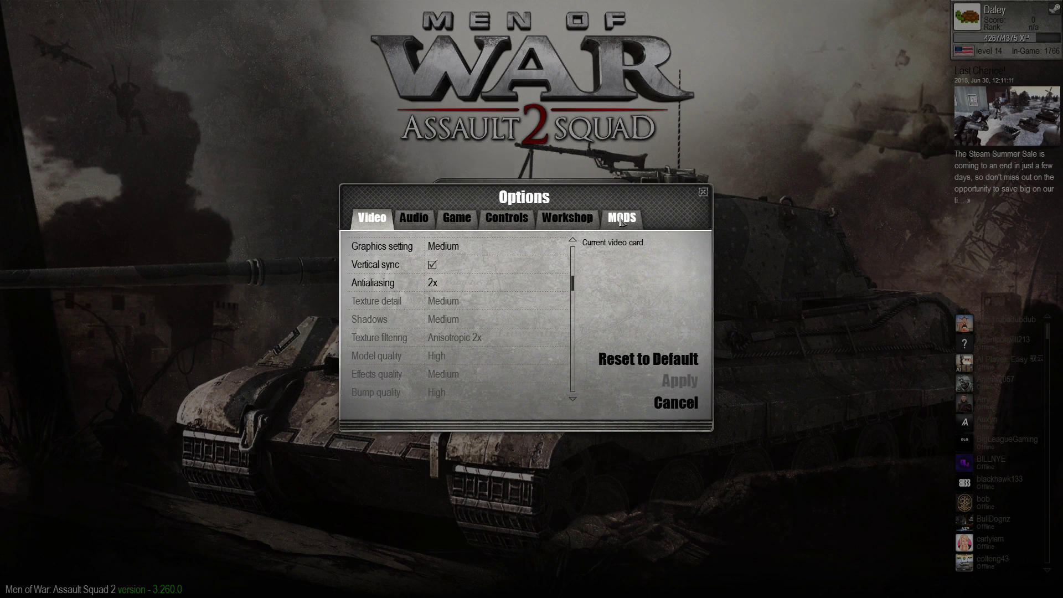
{"action": "left_click", "coordinate": [653, 234]}
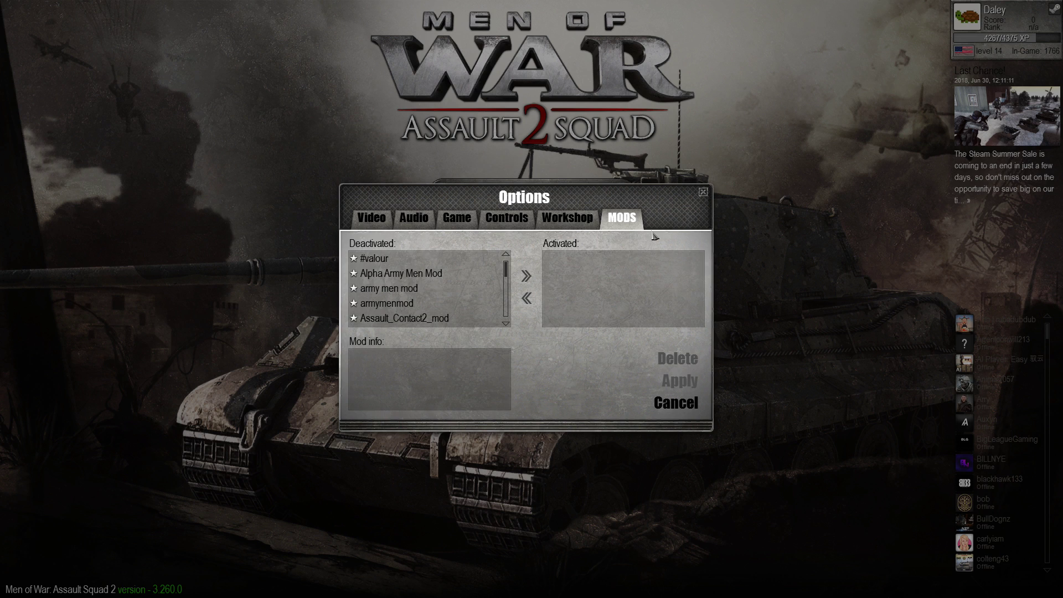
Add Star Wars - Galaxy At War 0.3 to the activated mods and remove it again.
{"action": "scroll", "coordinate": [475, 271], "scroll_direction": "down", "scroll_amount": 10}
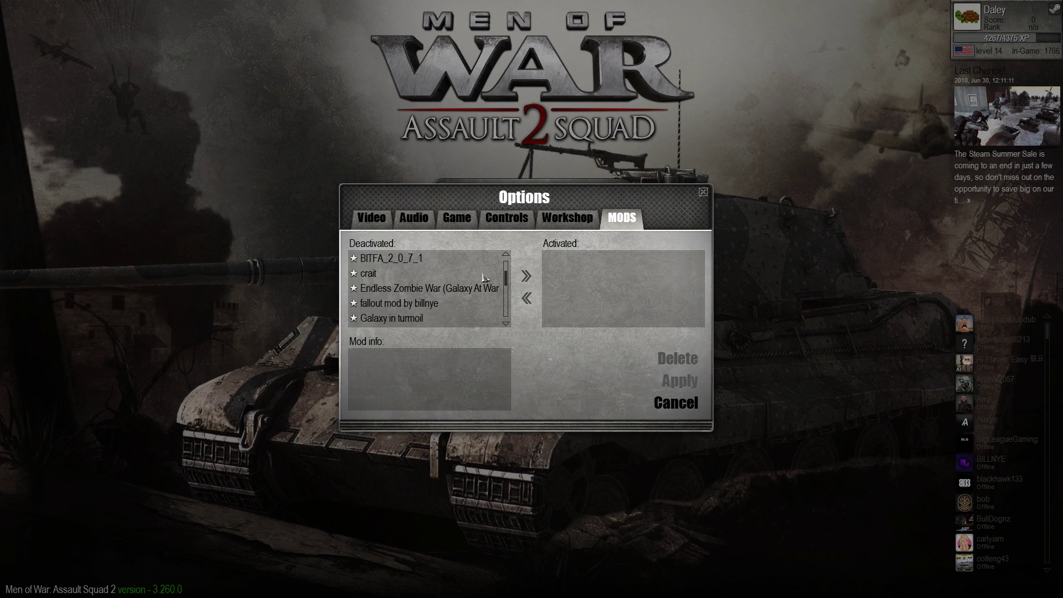
{"action": "scroll", "coordinate": [484, 270], "scroll_direction": "down", "scroll_amount": 10}
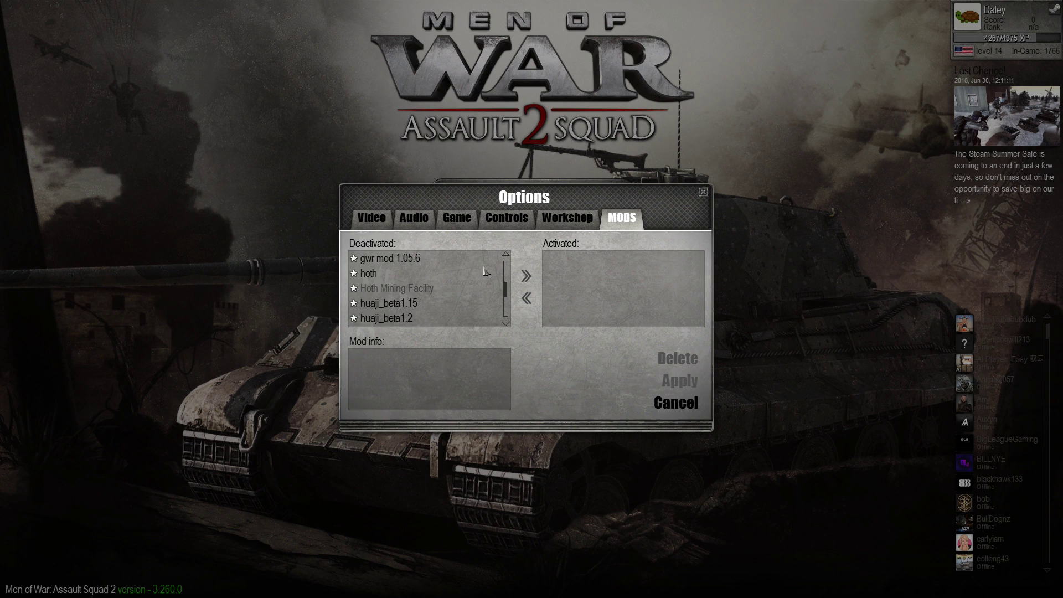
{"action": "left_click", "coordinate": [464, 306]}
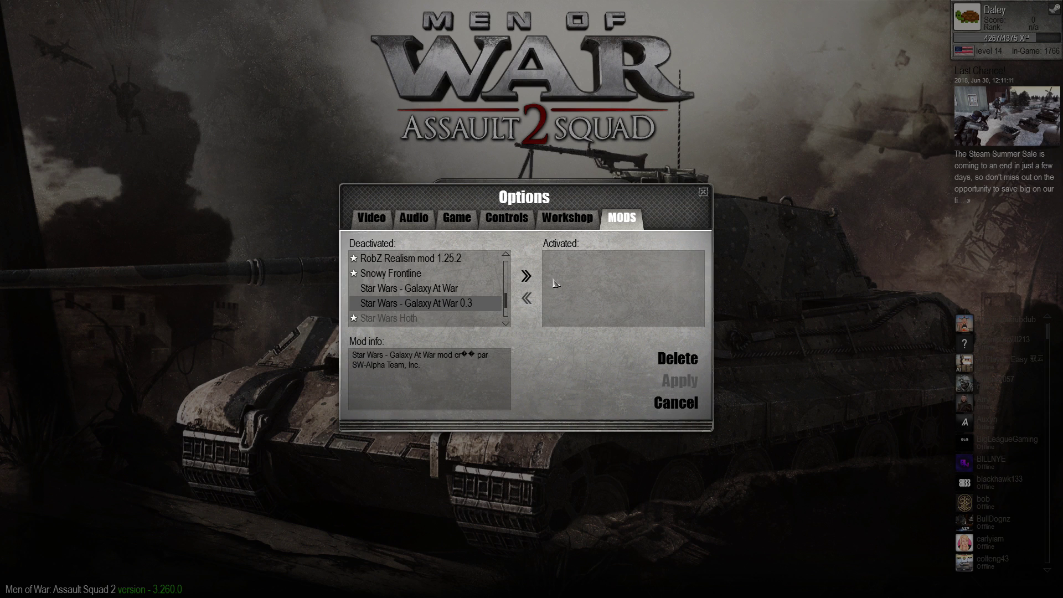
{"action": "left_click", "coordinate": [527, 279]}
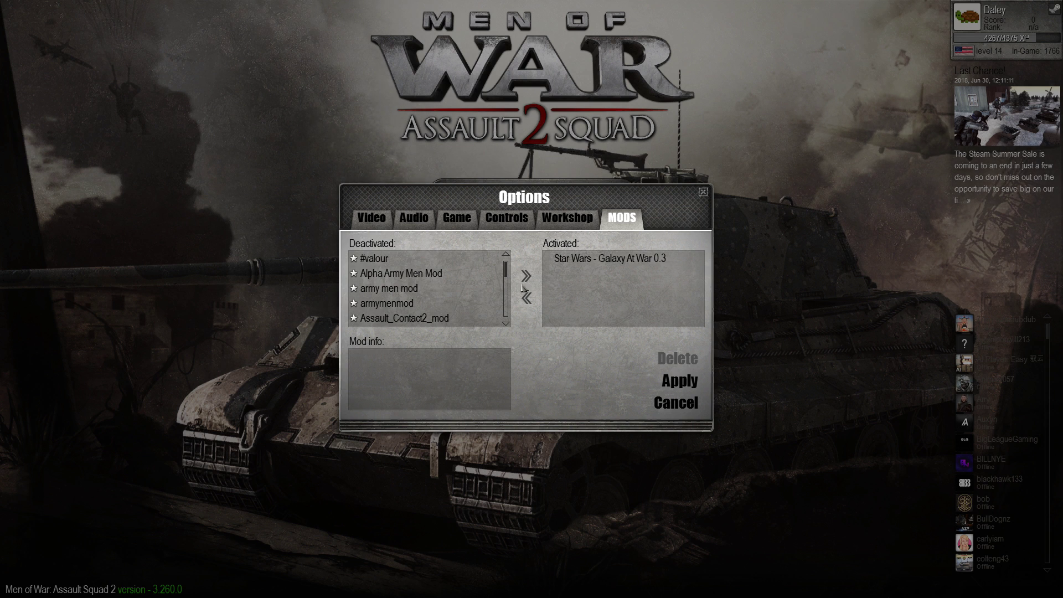
{"action": "left_click", "coordinate": [599, 259]}
{"action": "left_click", "coordinate": [526, 298]}
Repeat activating and deactivating the Star Wars - Galaxy At War 0.3 mod.
{"action": "scroll", "coordinate": [454, 295], "scroll_direction": "down", "scroll_amount": 6}
{"action": "scroll", "coordinate": [453, 295], "scroll_direction": "down", "scroll_amount": 5}
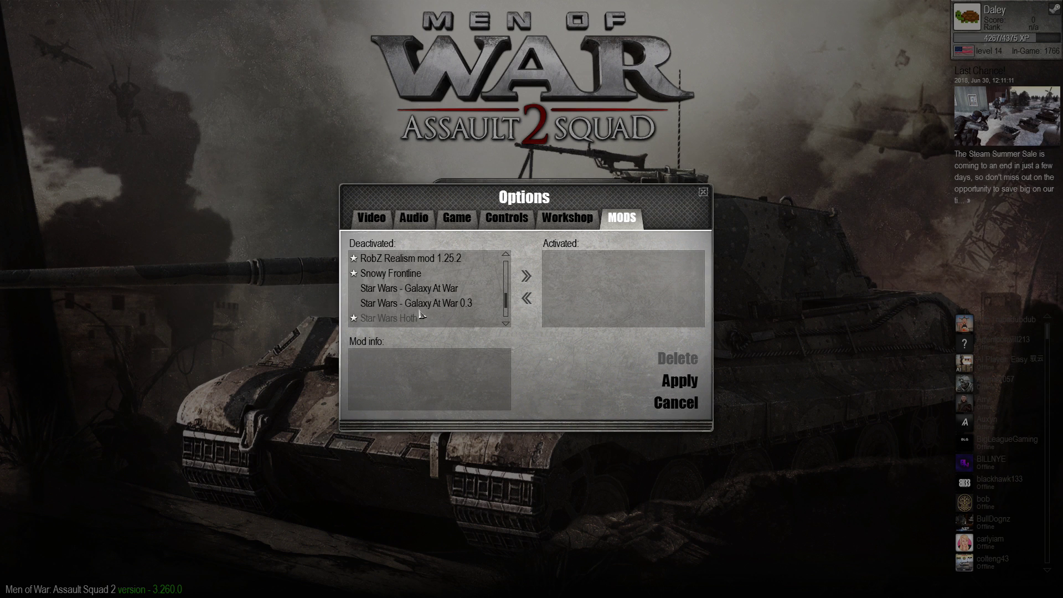
{"action": "left_click", "coordinate": [434, 303]}
{"action": "left_click", "coordinate": [526, 278]}
{"action": "left_click", "coordinate": [579, 260]}
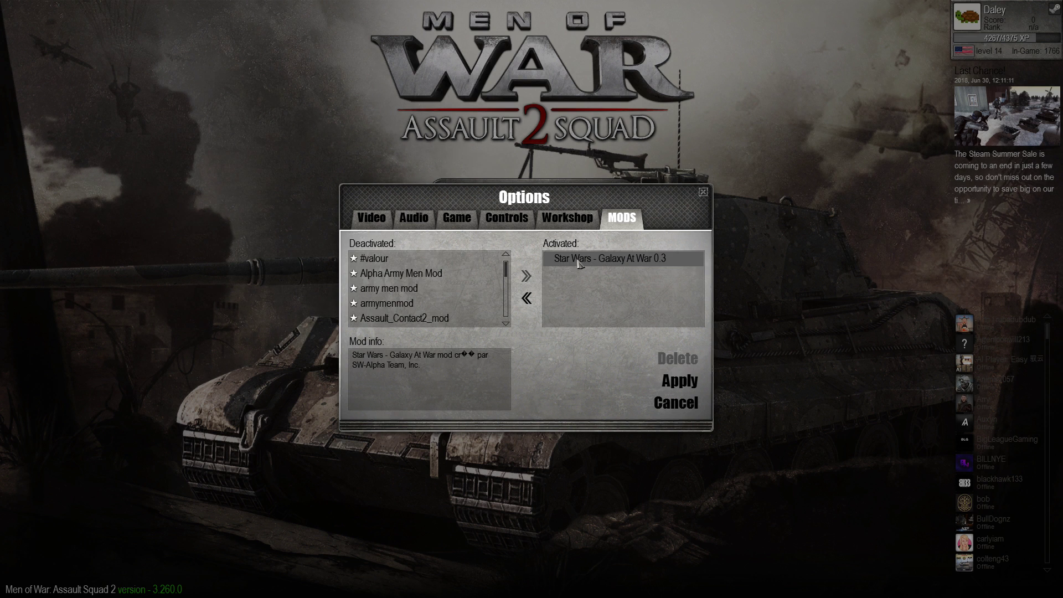
{"action": "left_click", "coordinate": [526, 299]}
Activate the Star Wars - Galaxy At War 0.3 mod, apply the change, and close the options.
{"action": "scroll", "coordinate": [471, 303], "scroll_direction": "down", "scroll_amount": 11}
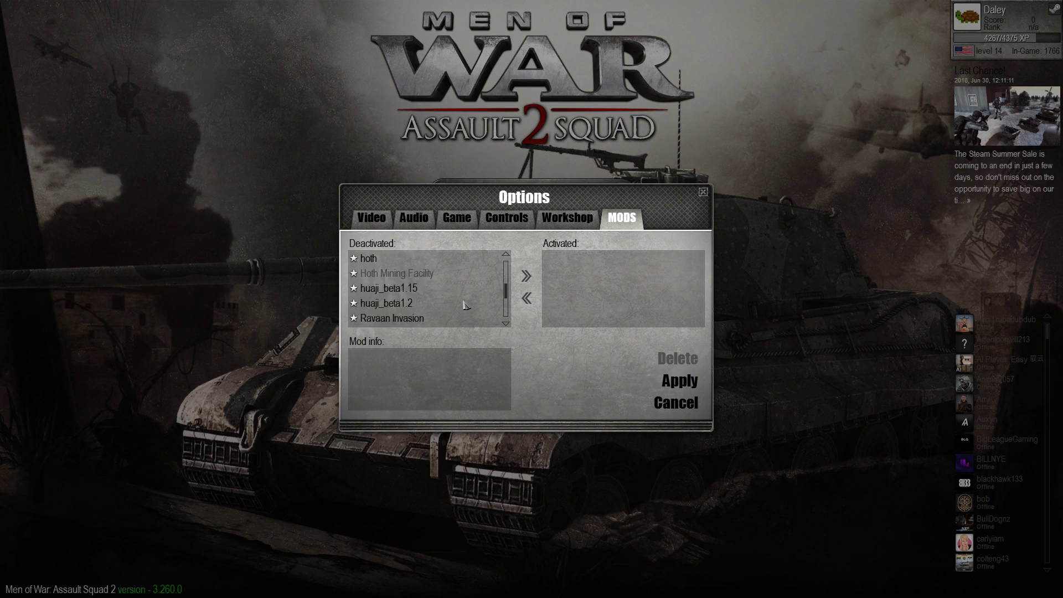
{"action": "left_click", "coordinate": [463, 303]}
{"action": "left_click", "coordinate": [525, 275]}
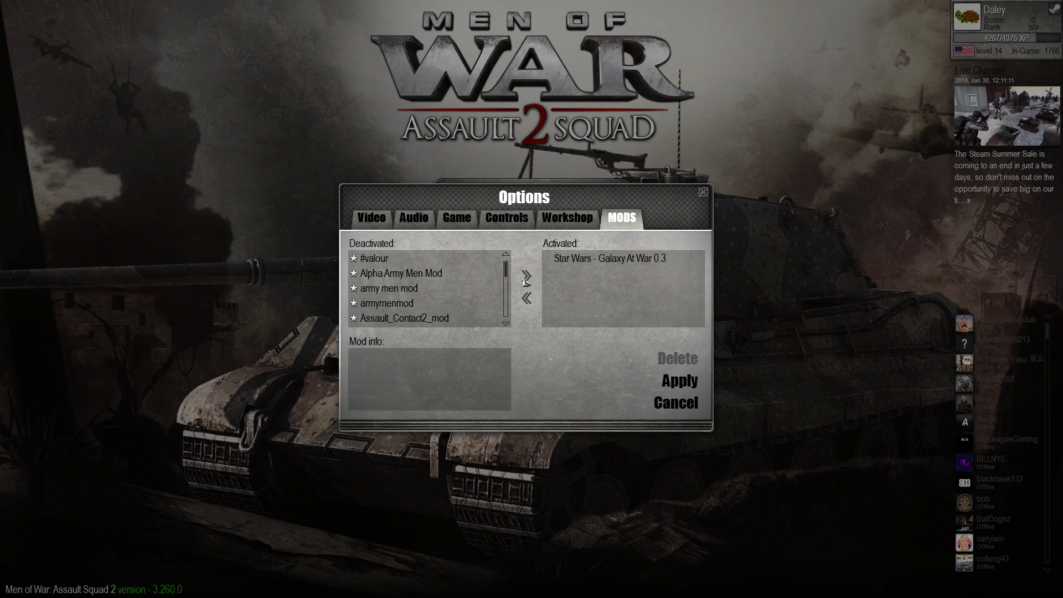
{"action": "left_click", "coordinate": [690, 386]}
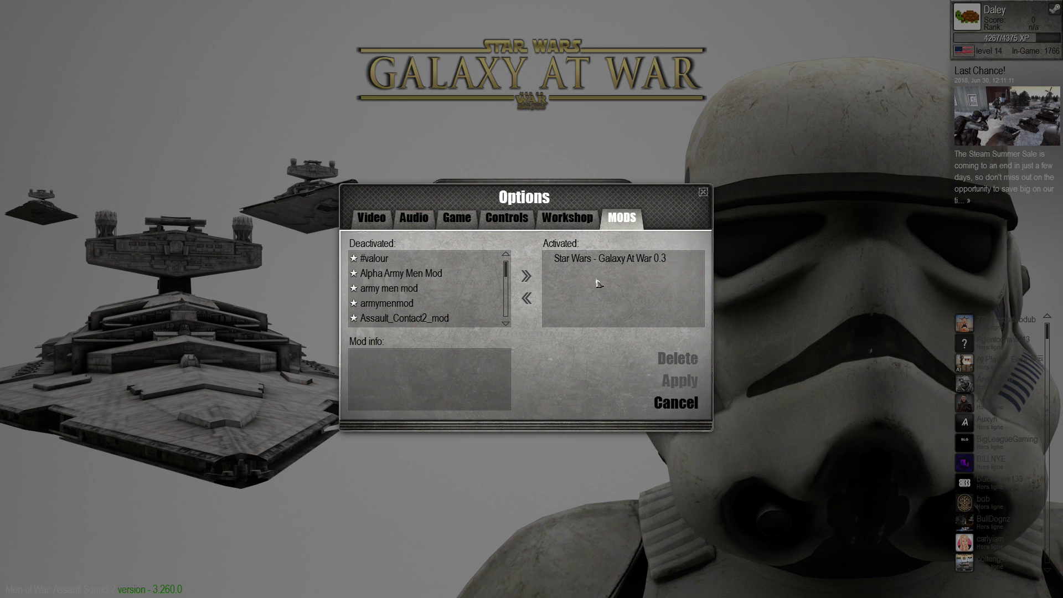
{"action": "left_click", "coordinate": [702, 191]}
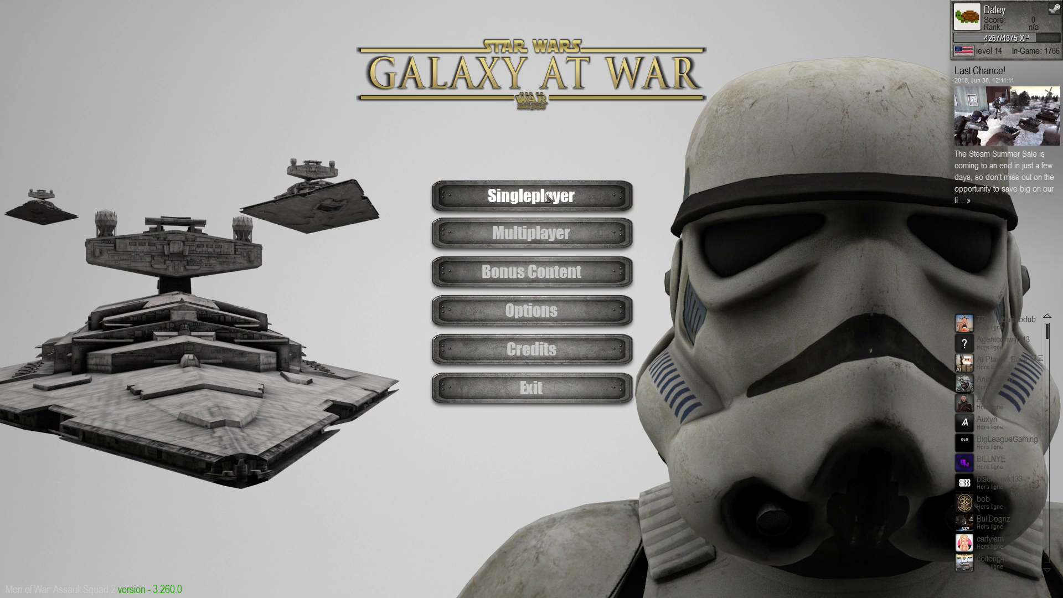
Look through the mod's singleplayer mission campaigns, return to the main menu, and open the internet multiplayer menu.
{"action": "left_click", "coordinate": [601, 196]}
{"action": "left_click", "coordinate": [582, 279]}
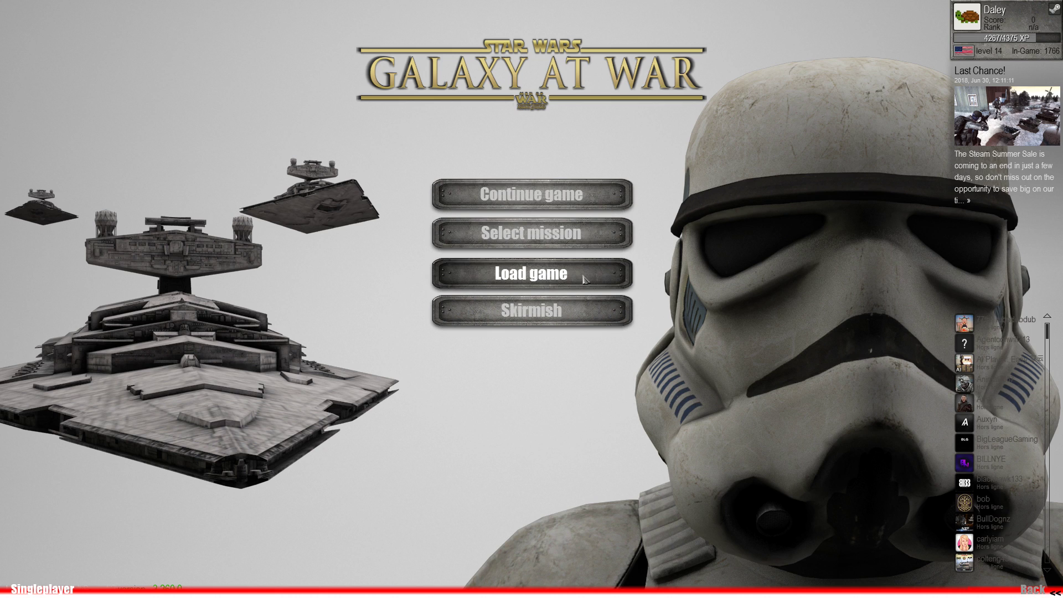
{"action": "left_click", "coordinate": [588, 235]}
{"action": "scroll", "coordinate": [587, 277], "scroll_direction": "down", "scroll_amount": 3}
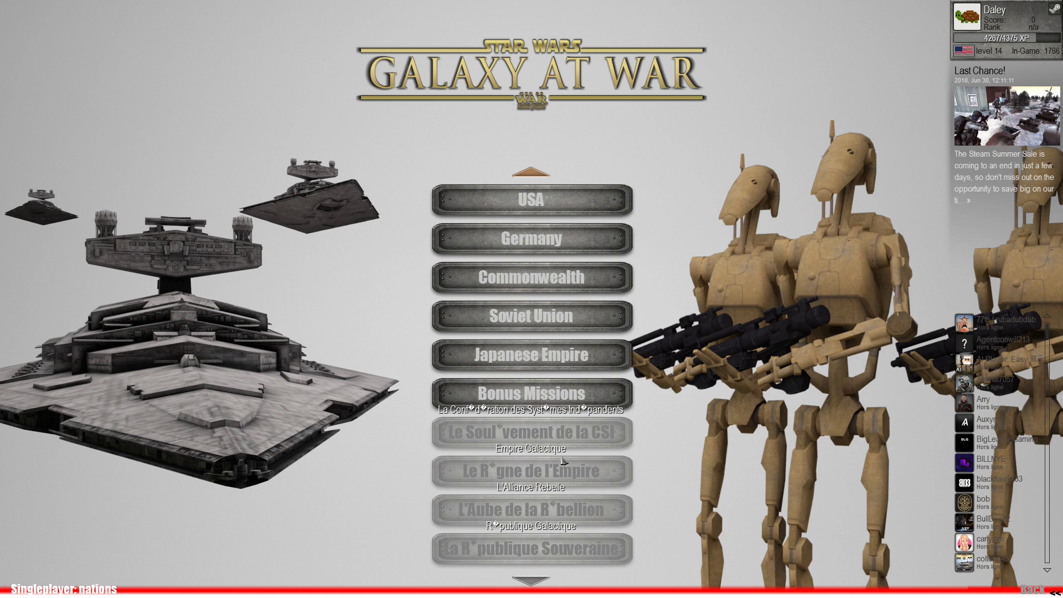
{"action": "scroll", "coordinate": [567, 494], "scroll_direction": "up", "scroll_amount": 3}
{"action": "scroll", "coordinate": [572, 498], "scroll_direction": "down", "scroll_amount": 3}
{"action": "scroll", "coordinate": [701, 464], "scroll_direction": "up", "scroll_amount": 3}
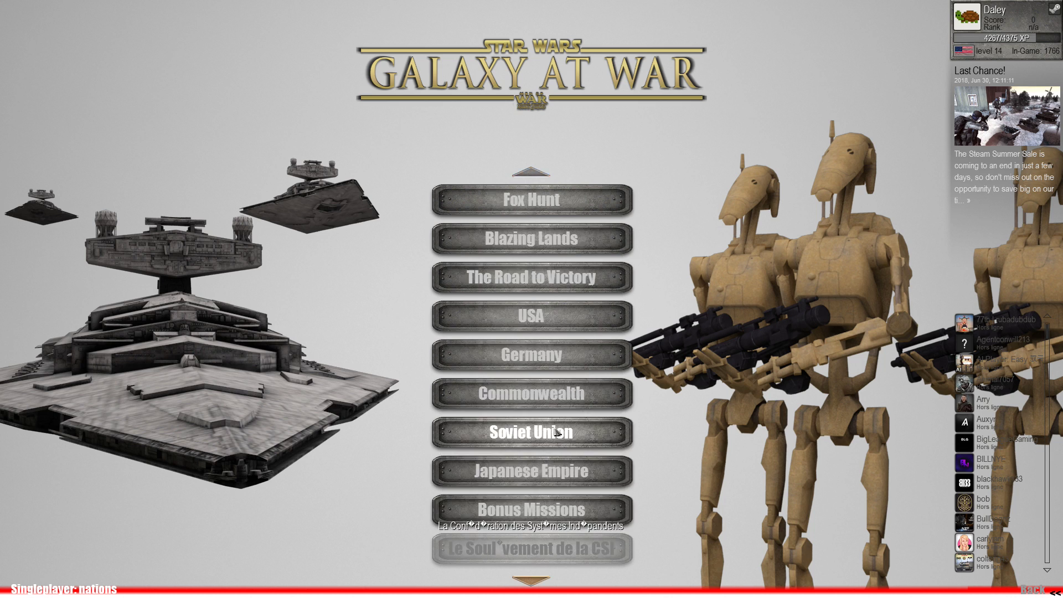
{"action": "key", "text": "Escape"}
{"action": "key", "text": "Escape"}
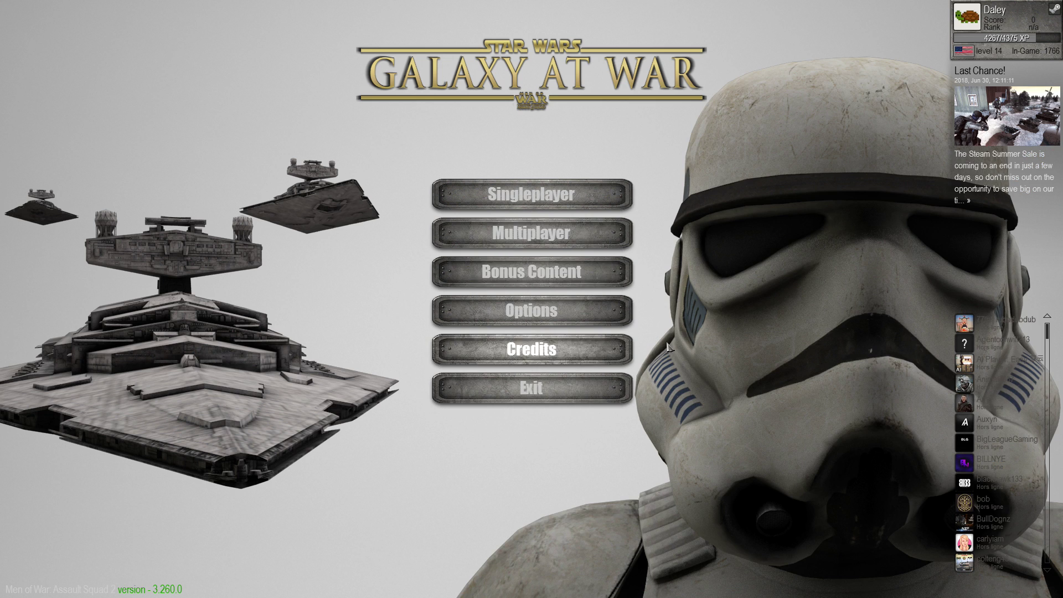
{"action": "left_click", "coordinate": [471, 230]}
{"action": "left_click", "coordinate": [596, 227]}
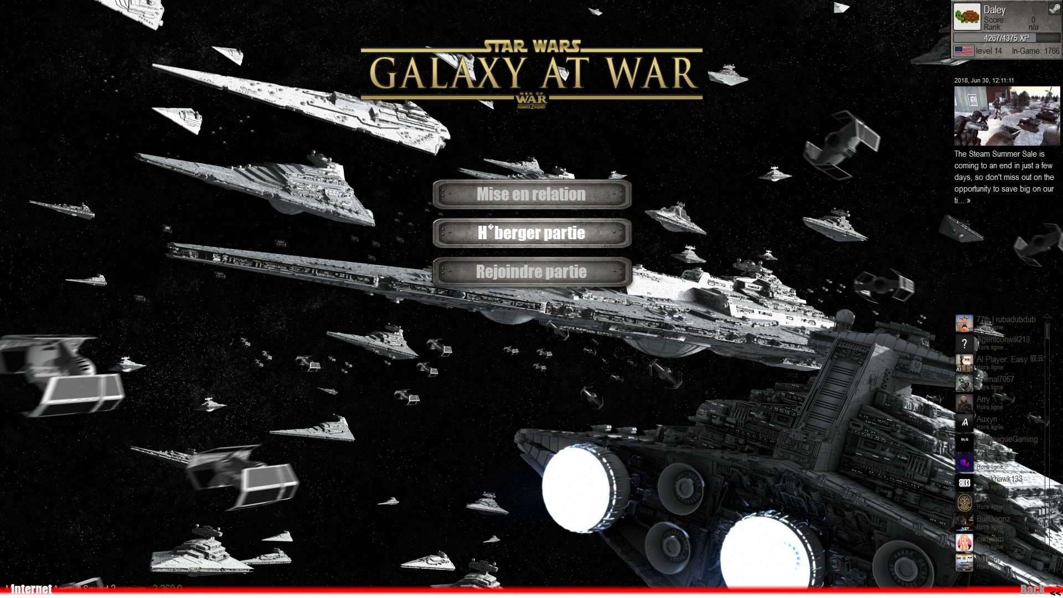
End the Men of War - Assault Squad 2 process with Task Manager and close Task Manager.
{"action": "key", "text": "ctrl+alt+Delete"}
{"action": "left_click", "coordinate": [511, 302]}
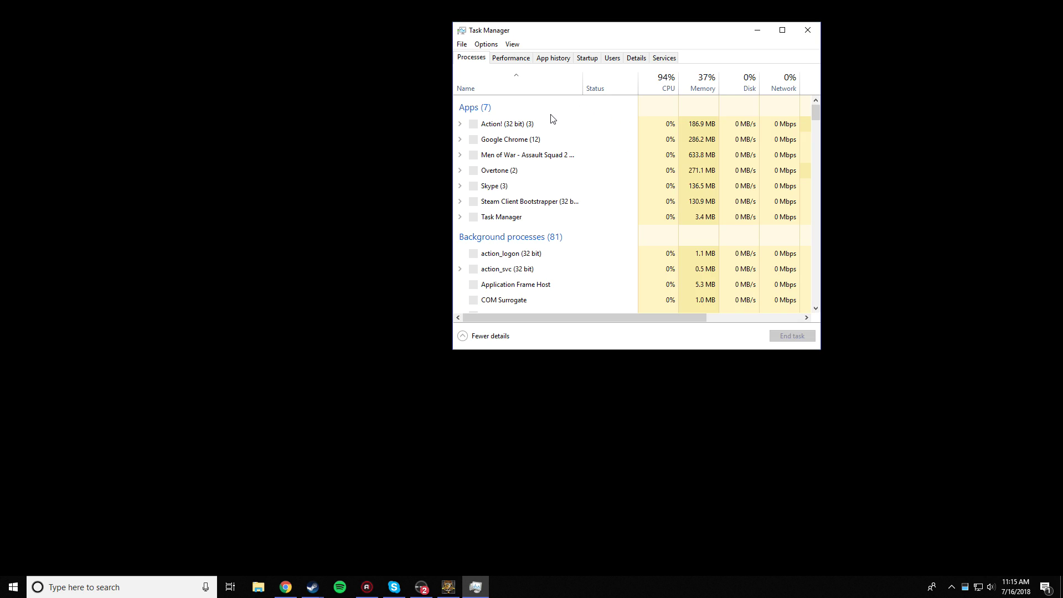
{"action": "left_click", "coordinate": [526, 155]}
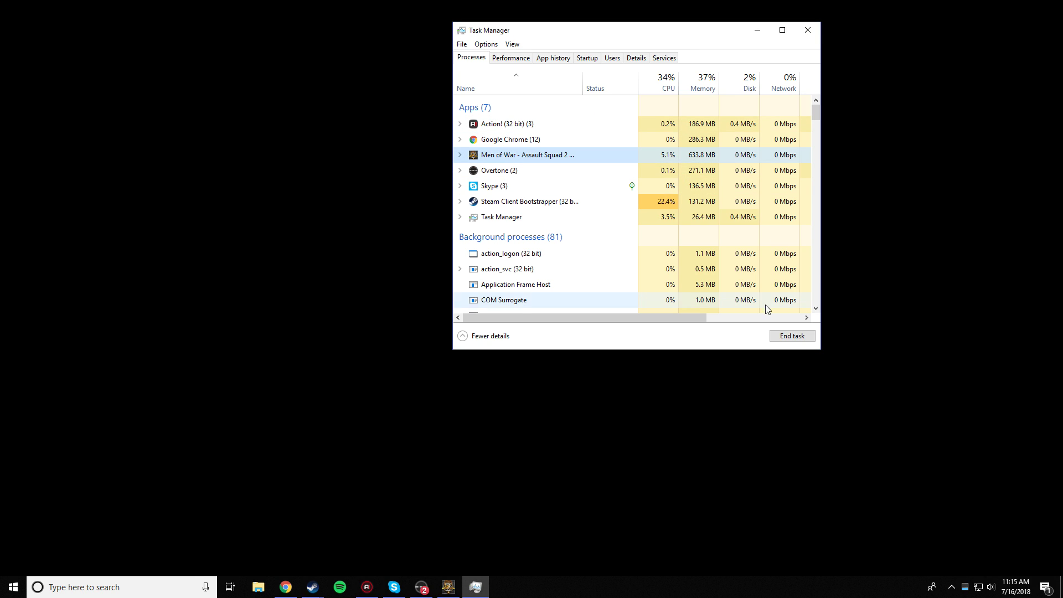
{"action": "left_click", "coordinate": [791, 336]}
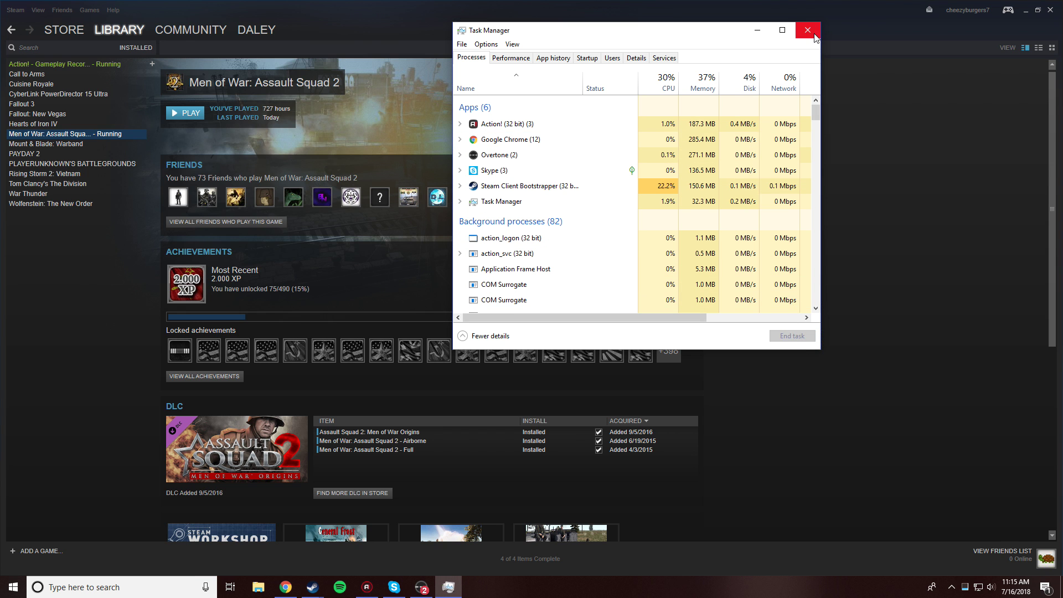
{"action": "left_click", "coordinate": [807, 30]}
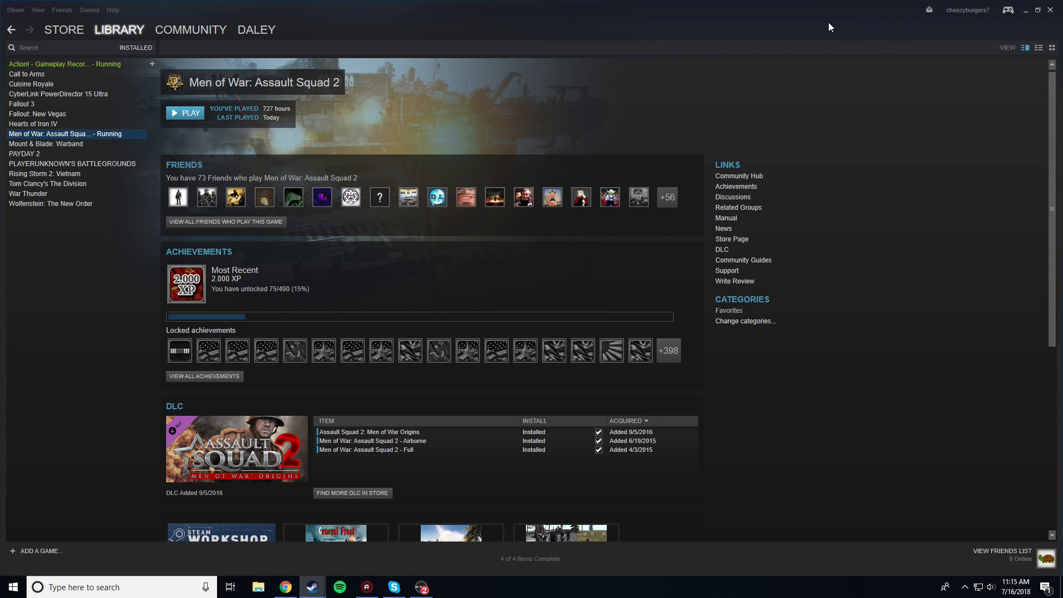
Launch the Editor for Men of War: Assault Squad 2 from the game library.
{"action": "left_click_drag", "start_coordinate": [828, 26], "coordinate": [786, 97]}
{"action": "double_click", "coordinate": [711, 76]}
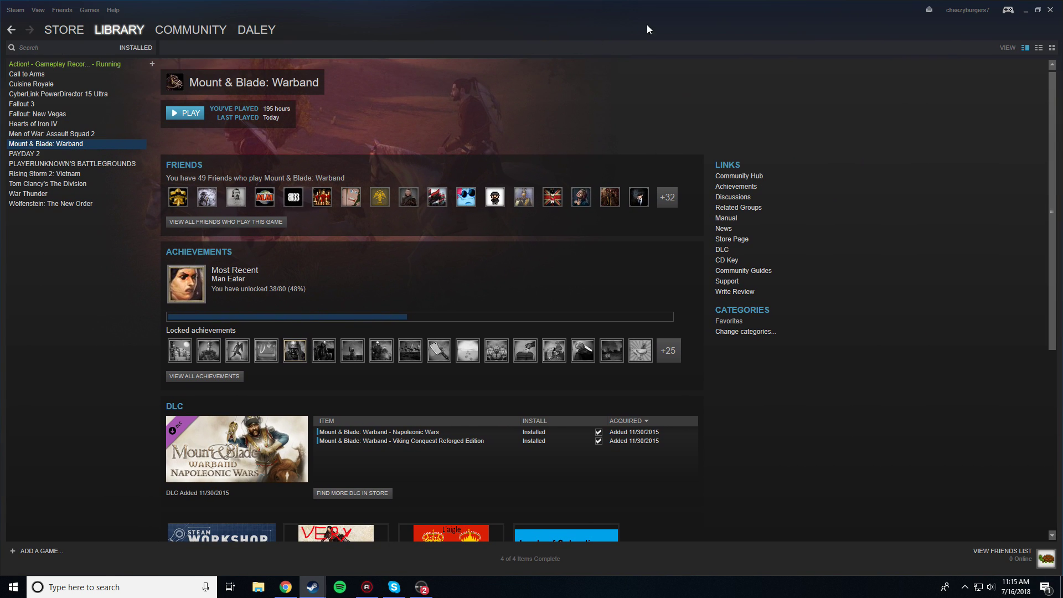
{"action": "left_click", "coordinate": [102, 136]}
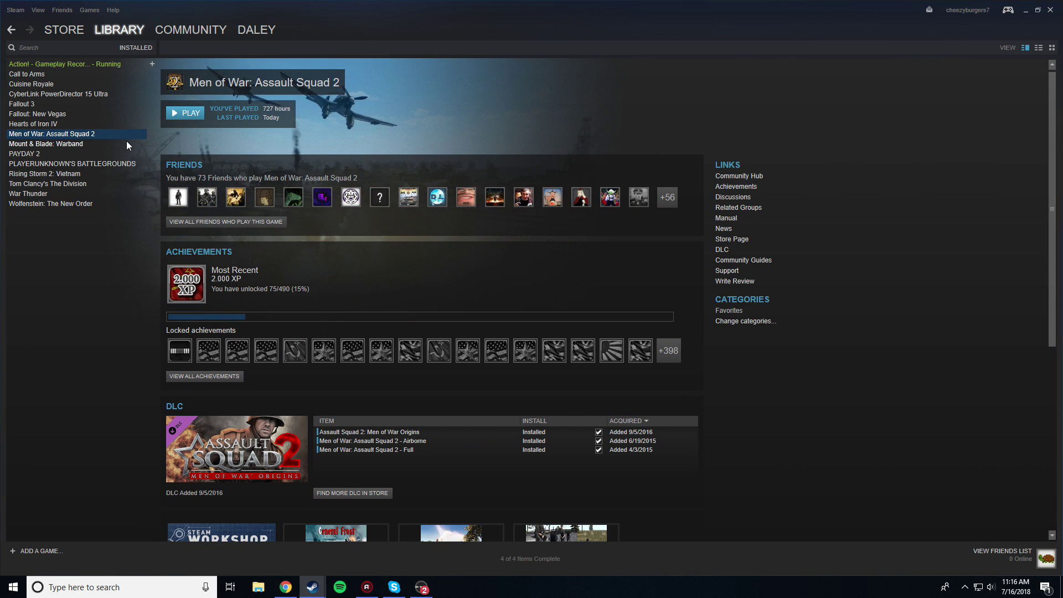
{"action": "right_click", "coordinate": [100, 134]}
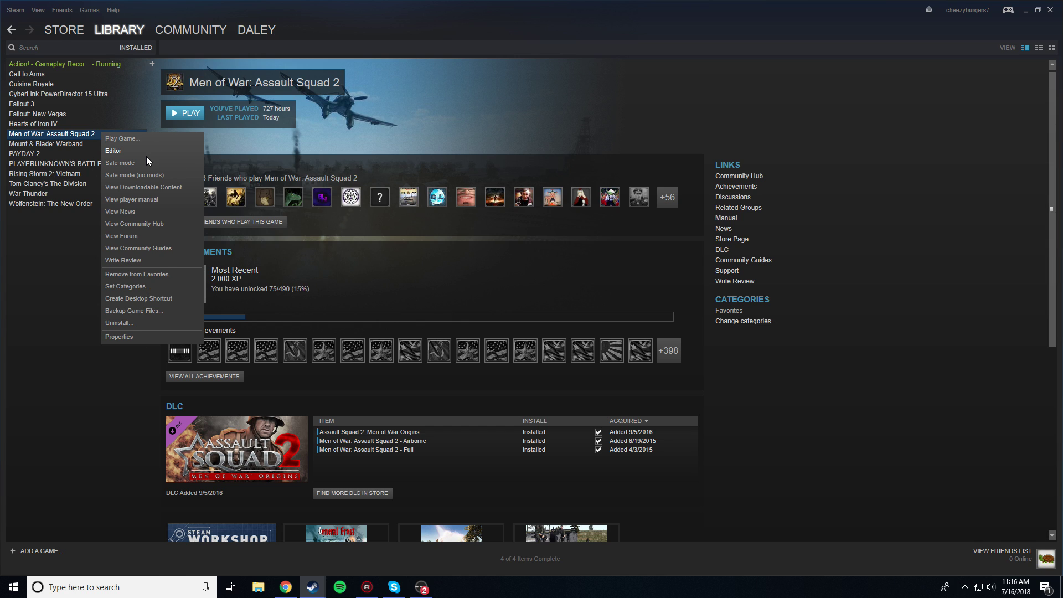
{"action": "left_click", "coordinate": [71, 135]}
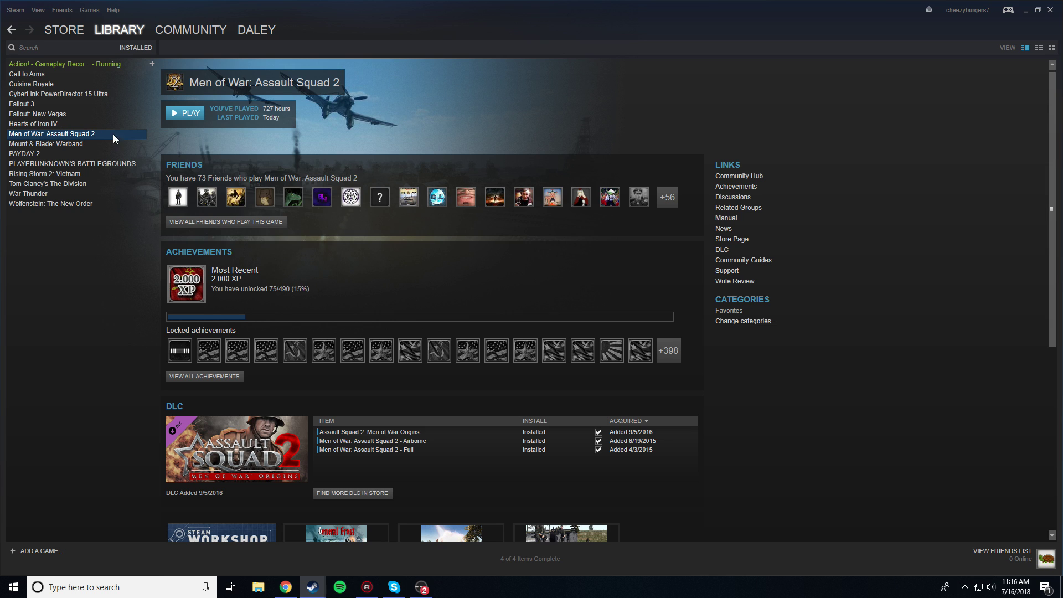
{"action": "right_click", "coordinate": [101, 135]}
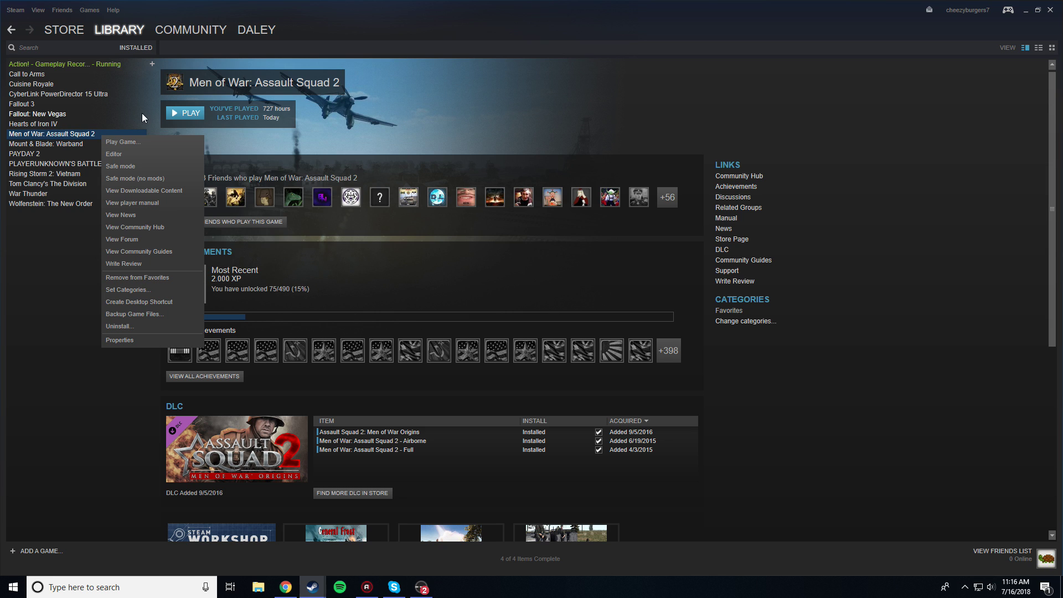
{"action": "left_click", "coordinate": [124, 156]}
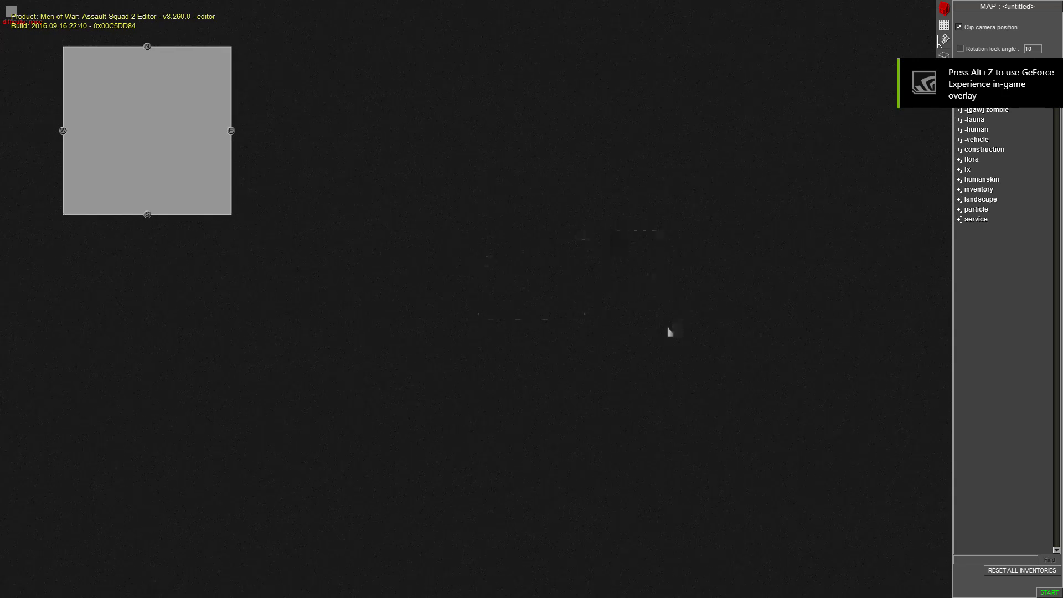
Open the naboo map from the swgaw map folder.
{"action": "left_click_drag", "start_coordinate": [509, 305], "coordinate": [521, 281]}
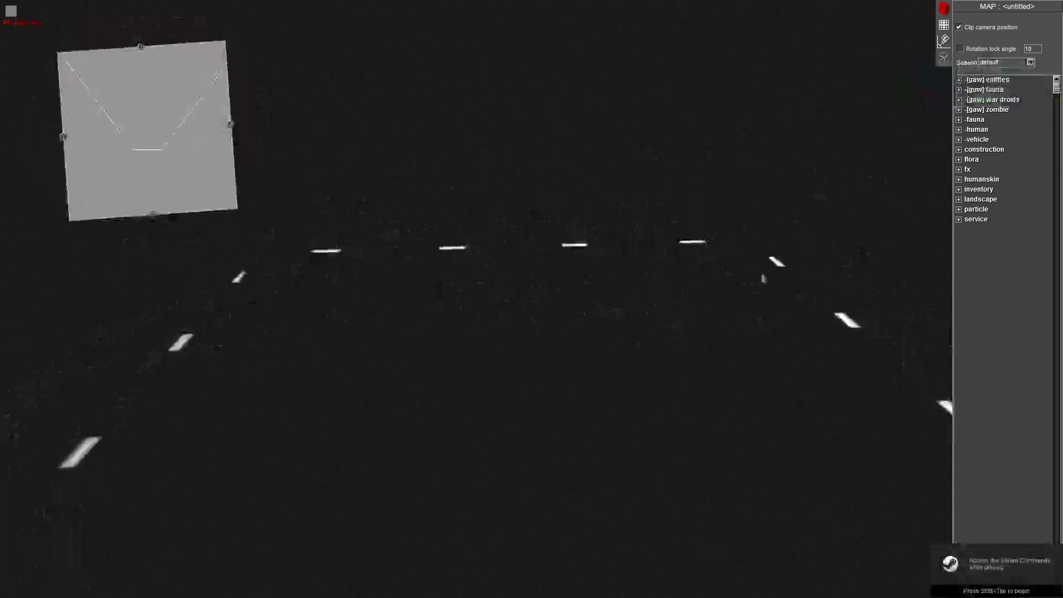
{"action": "key", "text": "Escape"}
{"action": "left_click", "coordinate": [535, 309]}
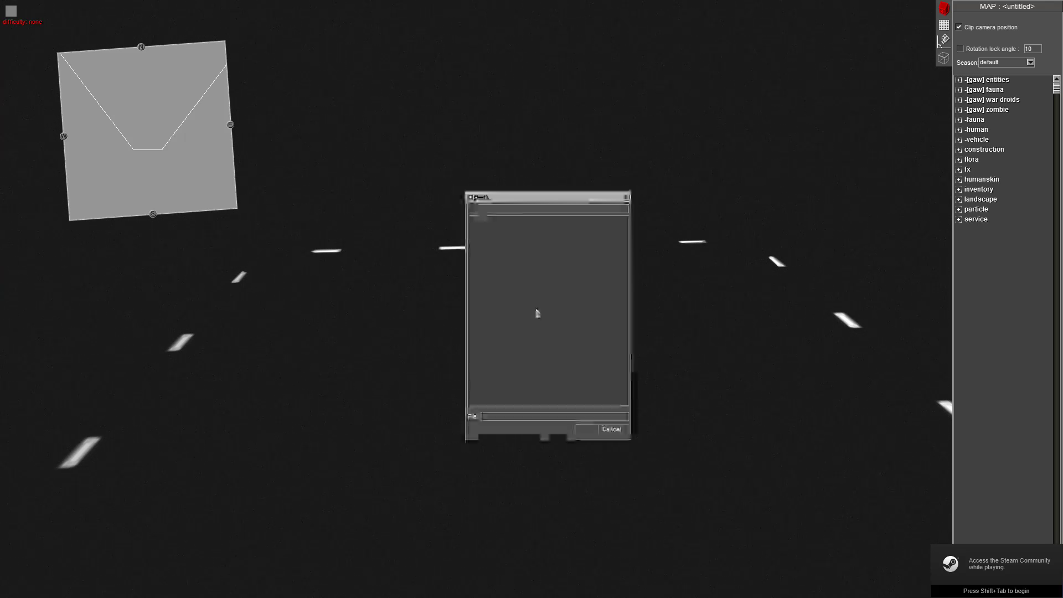
{"action": "left_click", "coordinate": [548, 310]}
{"action": "left_click", "coordinate": [541, 340]}
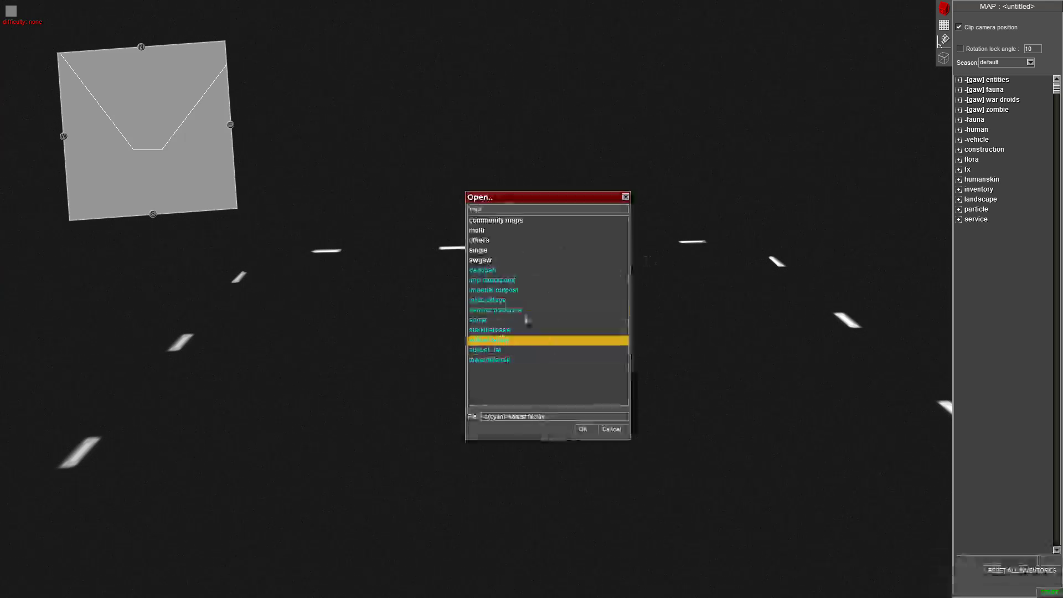
{"action": "left_click", "coordinate": [510, 271]}
{"action": "double_click", "coordinate": [509, 260]}
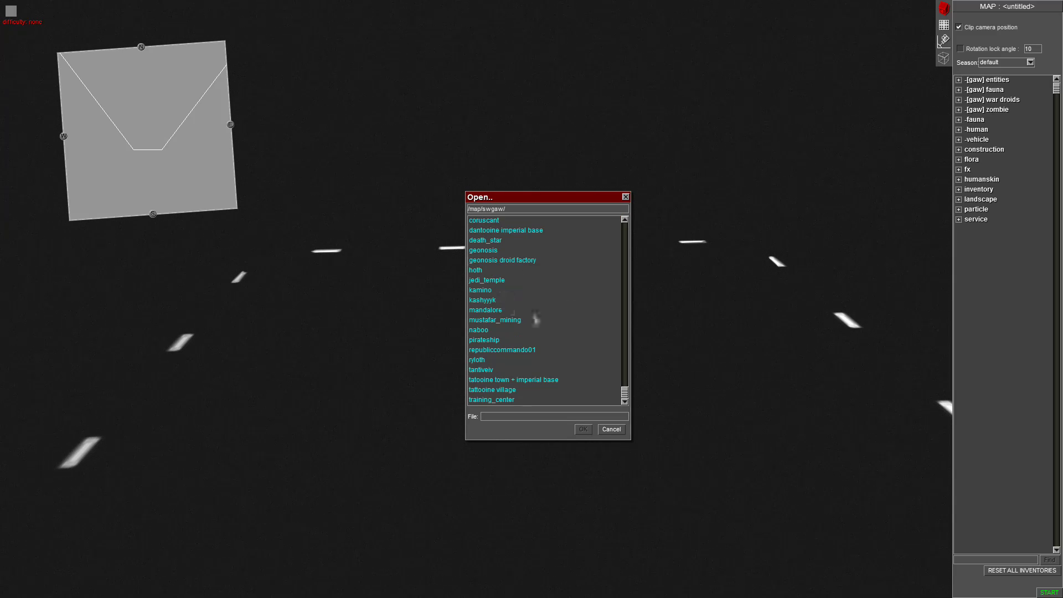
{"action": "left_click", "coordinate": [512, 301]}
{"action": "left_click", "coordinate": [530, 312]}
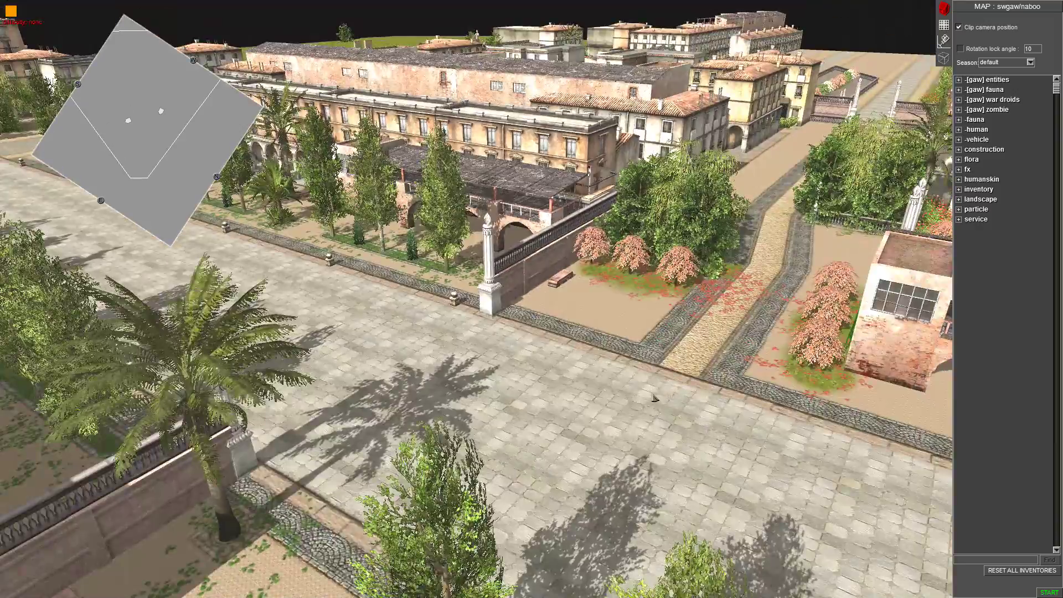
Place an at-st_driver from the single-player Star Wars imp human units on the paved street.
{"action": "scroll", "coordinate": [856, 269], "scroll_direction": "up", "scroll_amount": 6}
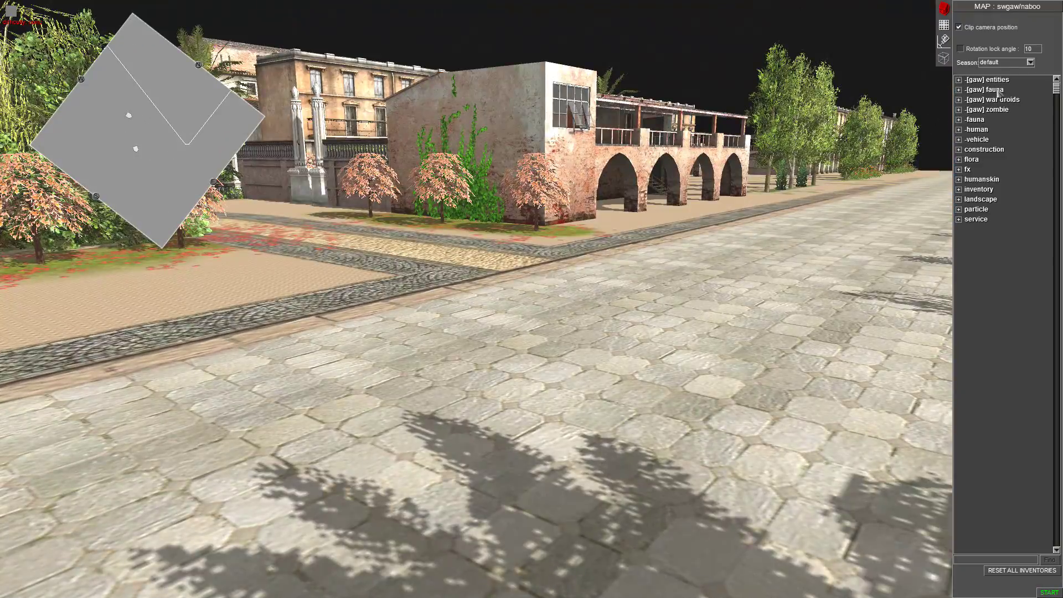
{"action": "left_click", "coordinate": [1007, 81]}
{"action": "double_click", "coordinate": [986, 131]}
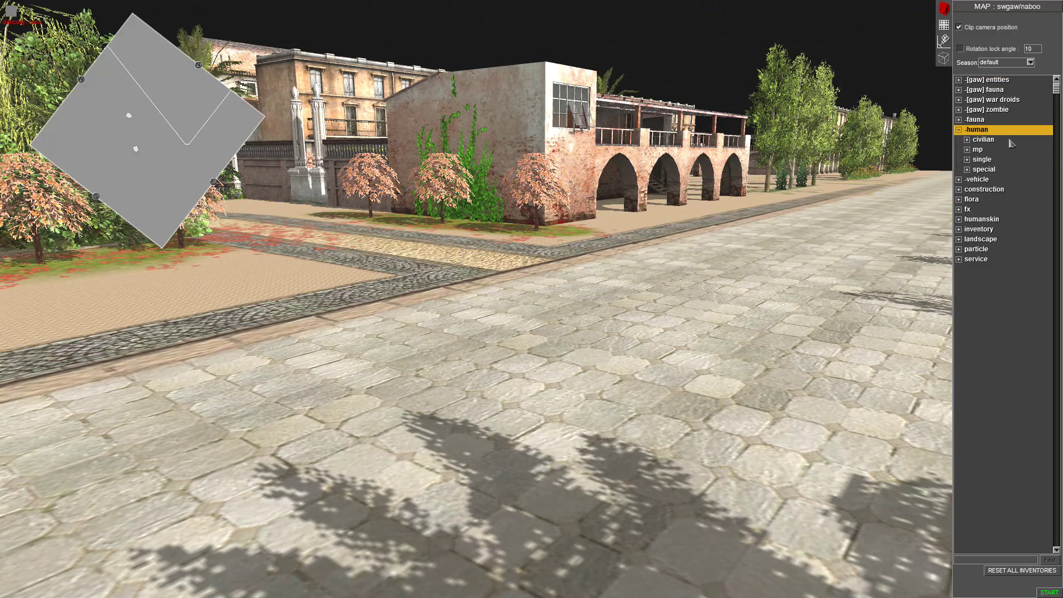
{"action": "double_click", "coordinate": [990, 160]}
{"action": "double_click", "coordinate": [998, 170]}
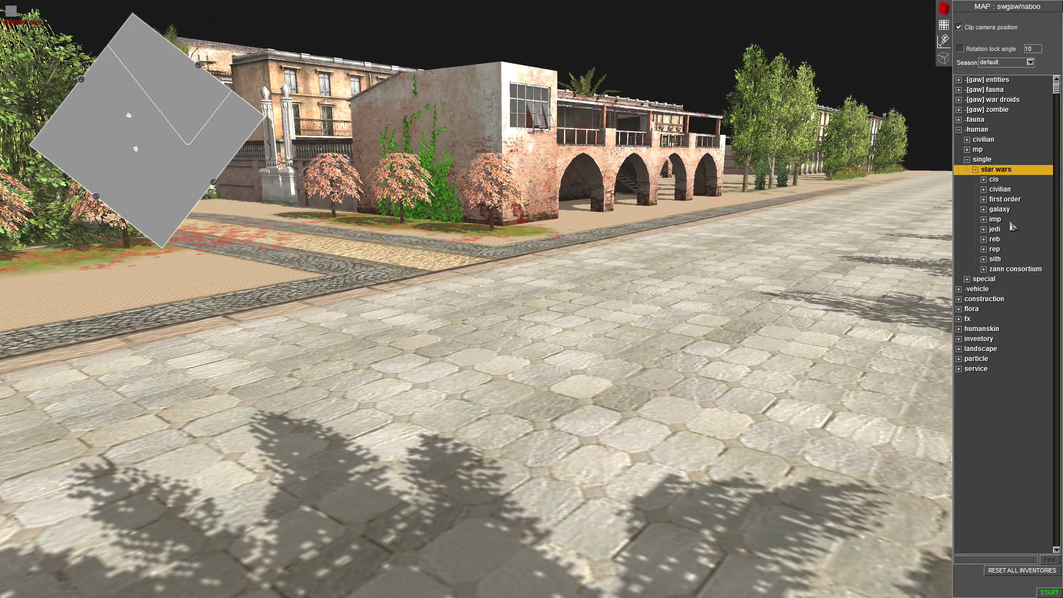
{"action": "double_click", "coordinate": [994, 219]}
{"action": "left_click", "coordinate": [1017, 388]}
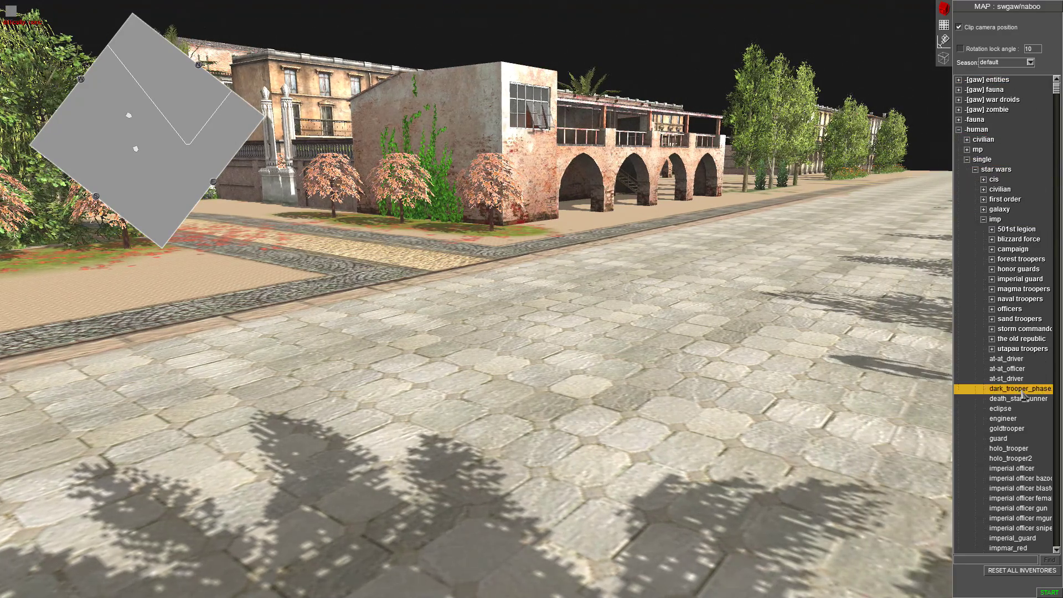
{"action": "left_click", "coordinate": [1015, 380]}
{"action": "double_click", "coordinate": [1014, 381]}
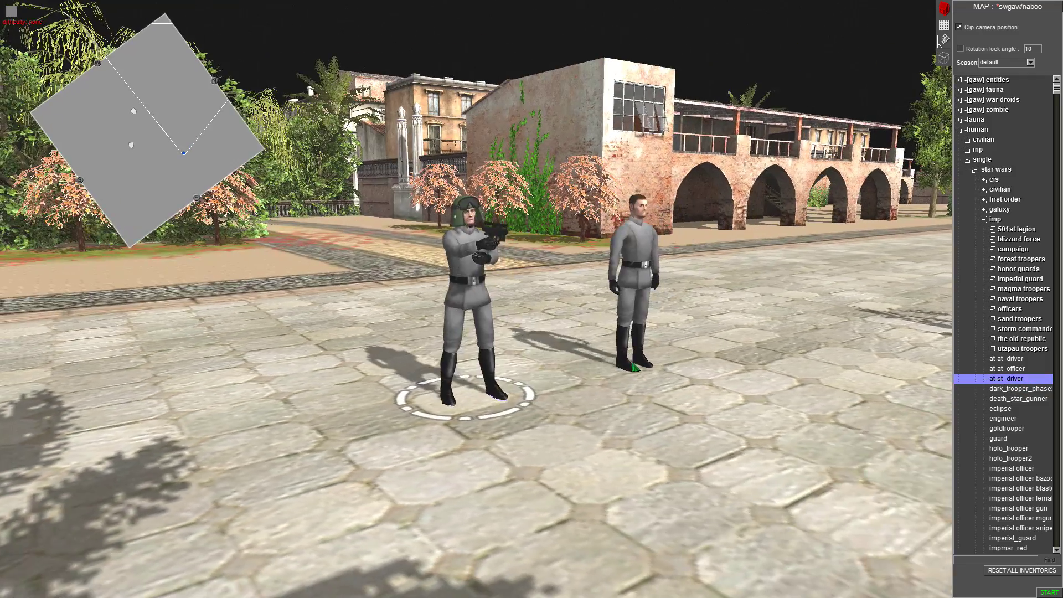
Place an imperial officer and a stormtrooper beside the at-st_driver.
{"action": "scroll", "coordinate": [1006, 391], "scroll_direction": "down", "scroll_amount": 4}
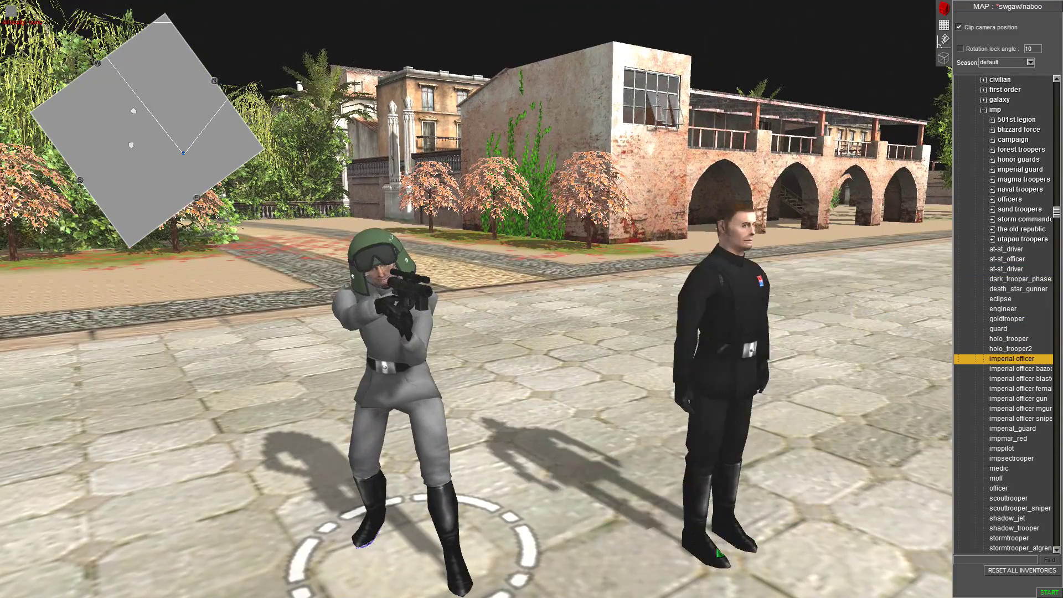
{"action": "left_click", "coordinate": [718, 552]}
{"action": "scroll", "coordinate": [807, 535], "scroll_direction": "down", "scroll_amount": 18}
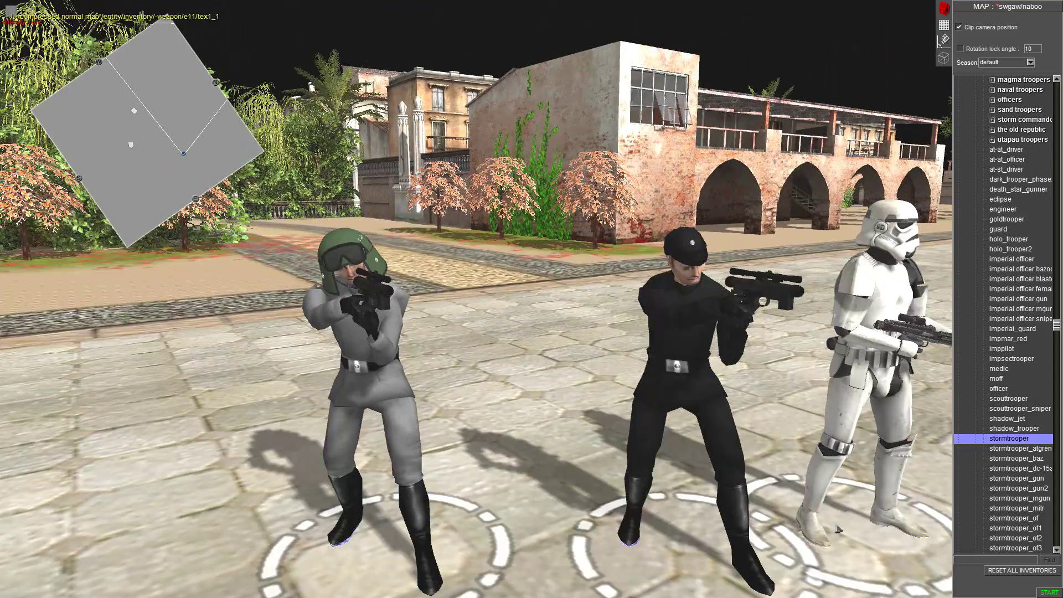
{"action": "left_click", "coordinate": [861, 544]}
Apply the jap-marianaislands environment preset to the map.
{"action": "left_click", "coordinate": [450, 301]}
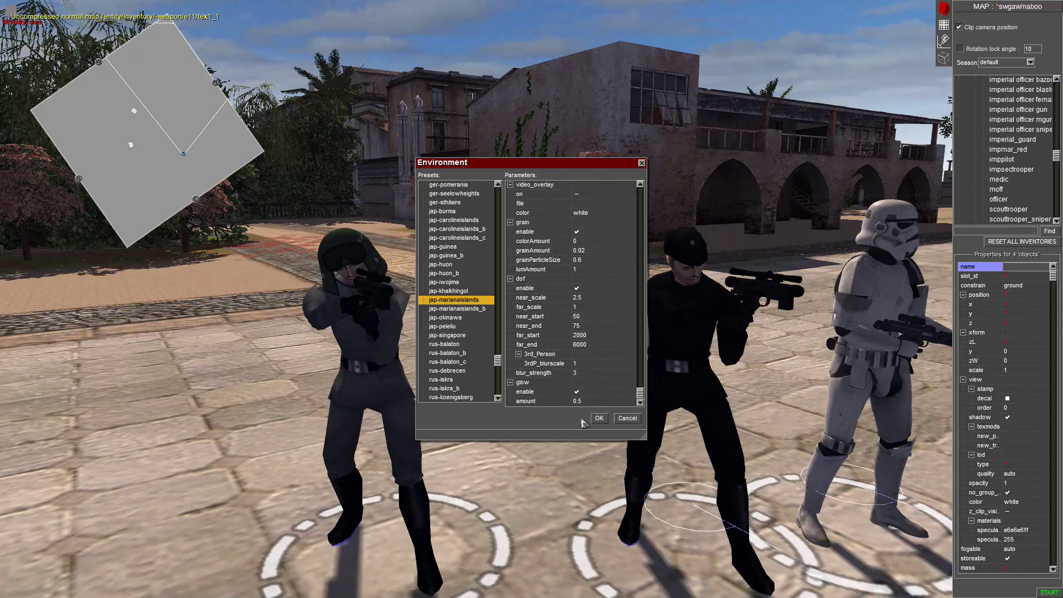
{"action": "left_click", "coordinate": [600, 415]}
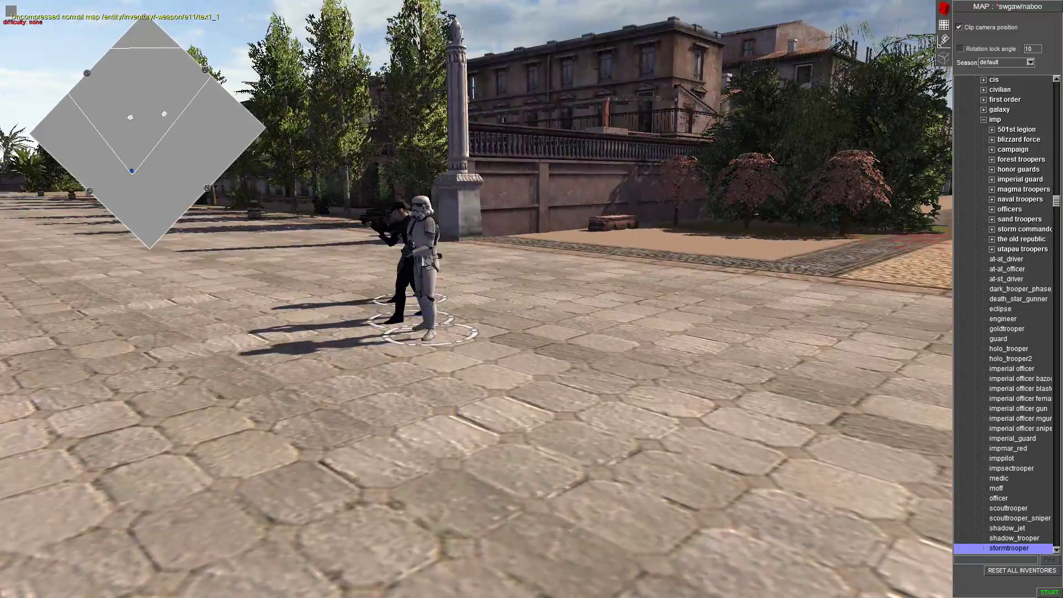
Play-test the map by taking direct control of the stormtrooper and firing the blaster down the street.
{"action": "key", "text": "ctrl+F5"}
{"action": "left_click", "coordinate": [539, 302]}
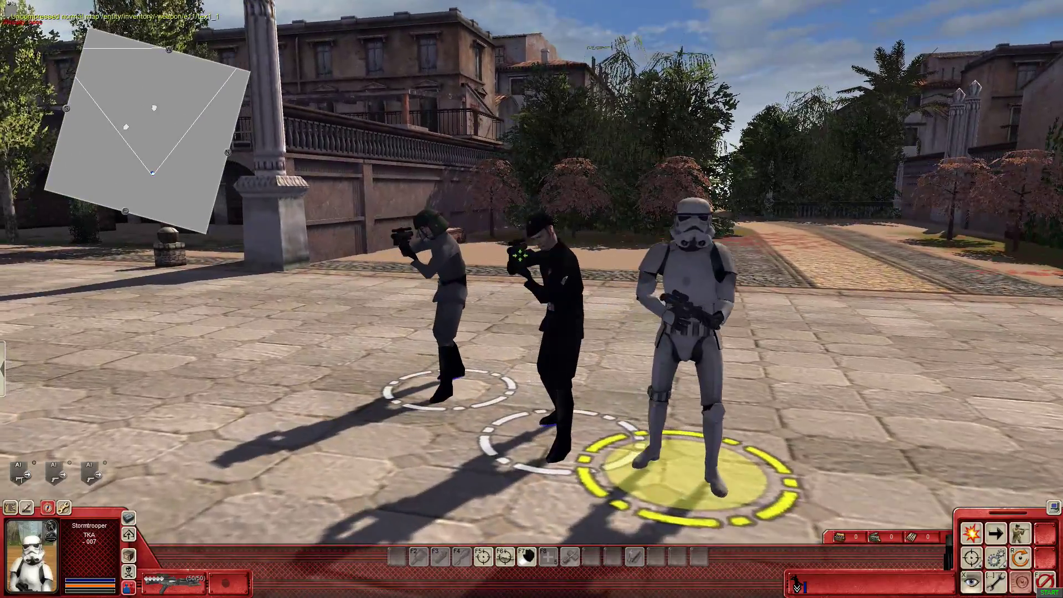
{"action": "left_click", "coordinate": [539, 236]}
{"action": "key", "text": "w"}
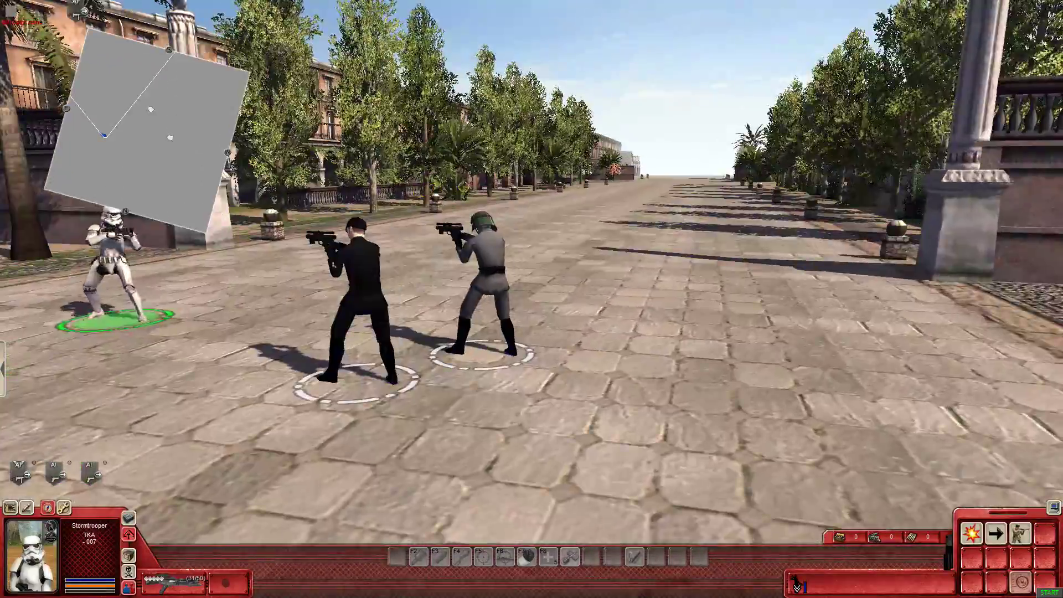
{"action": "left_click", "coordinate": [519, 182]}
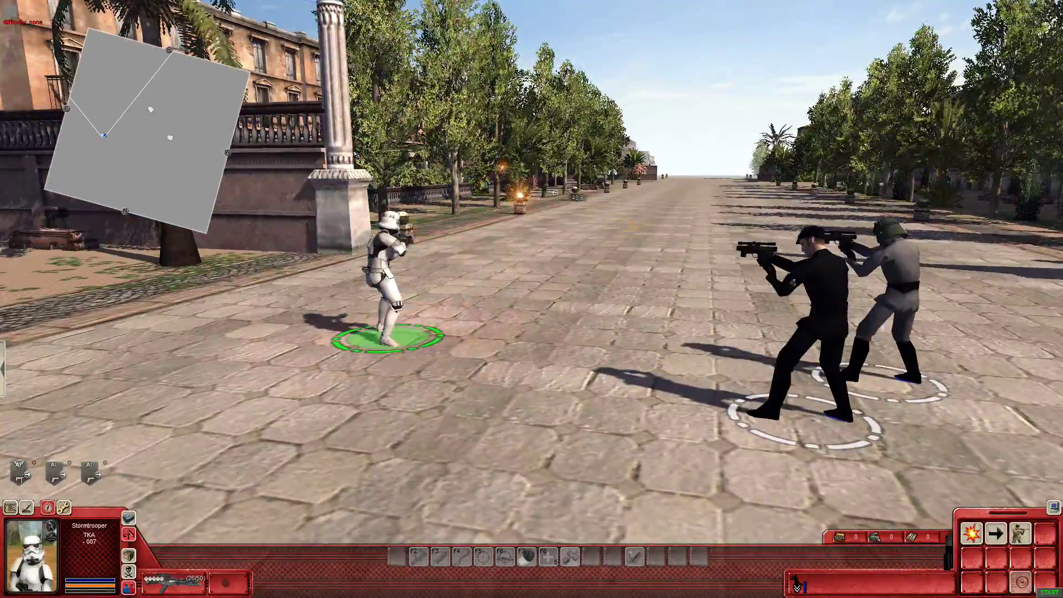
{"action": "left_click", "coordinate": [558, 193]}
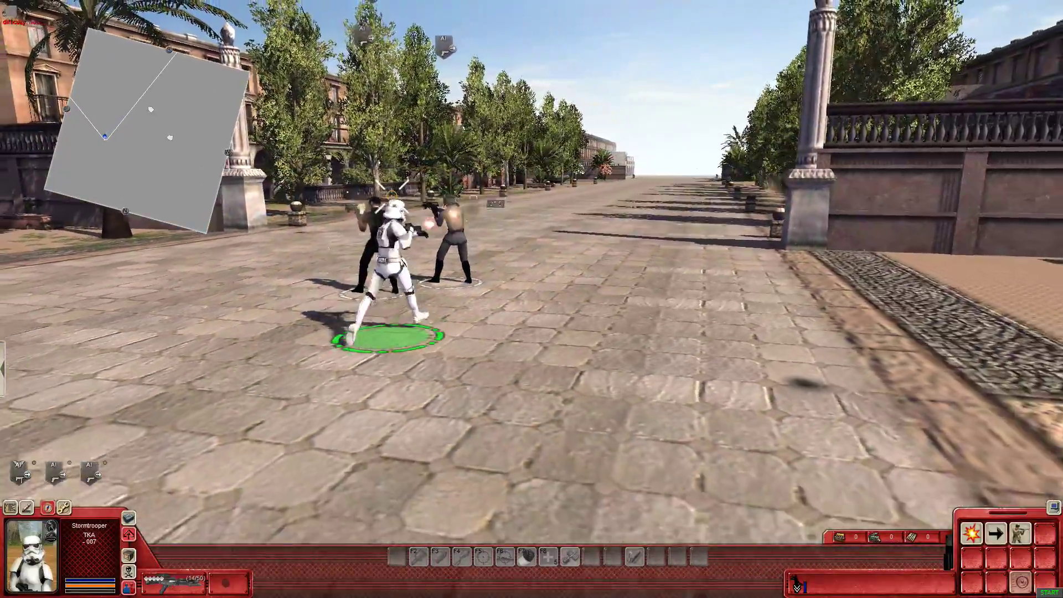
{"action": "left_click", "coordinate": [501, 196]}
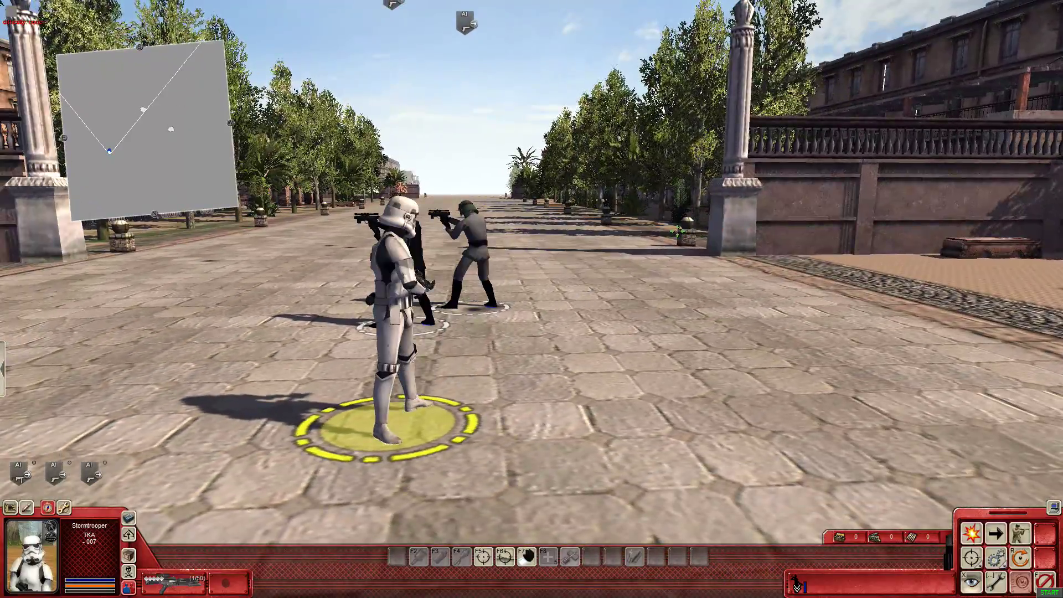
{"action": "key", "text": "super"}
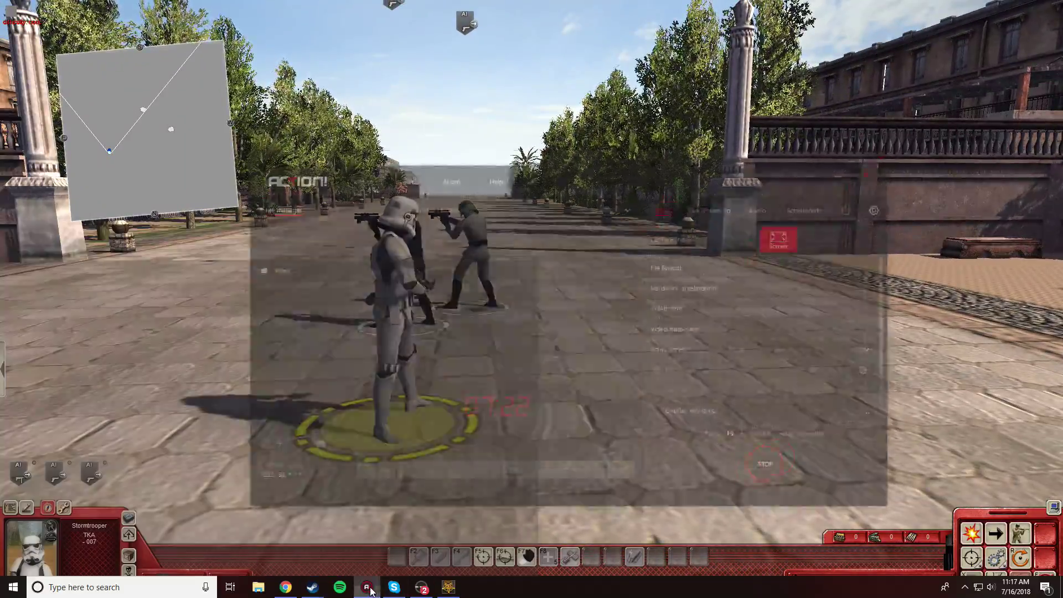